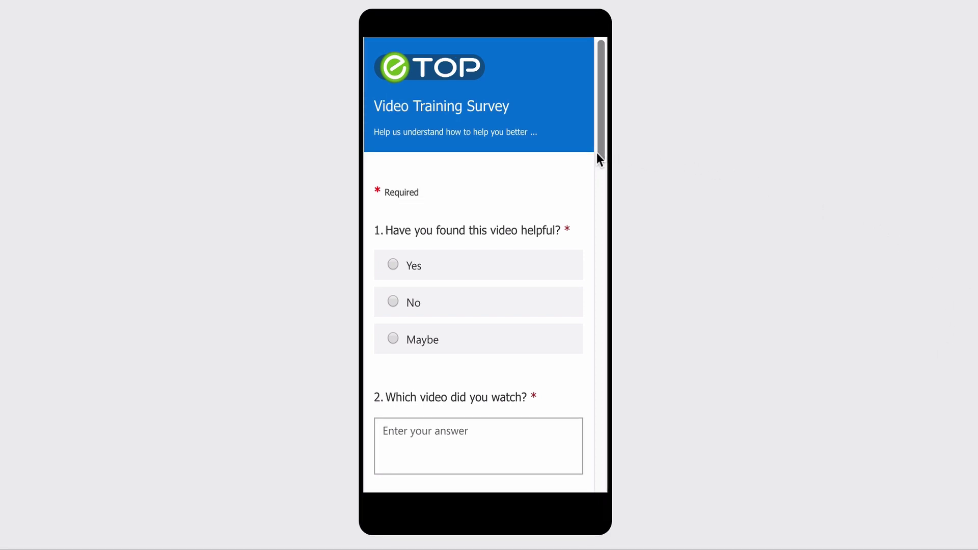
# Scroll through the mobile preview of the finished survey.
pyautogui.moveTo(599, 153); pyautogui.dragTo(591, 352)
pyautogui.moveTo(515, 346); pyautogui.dragTo(512, 453)
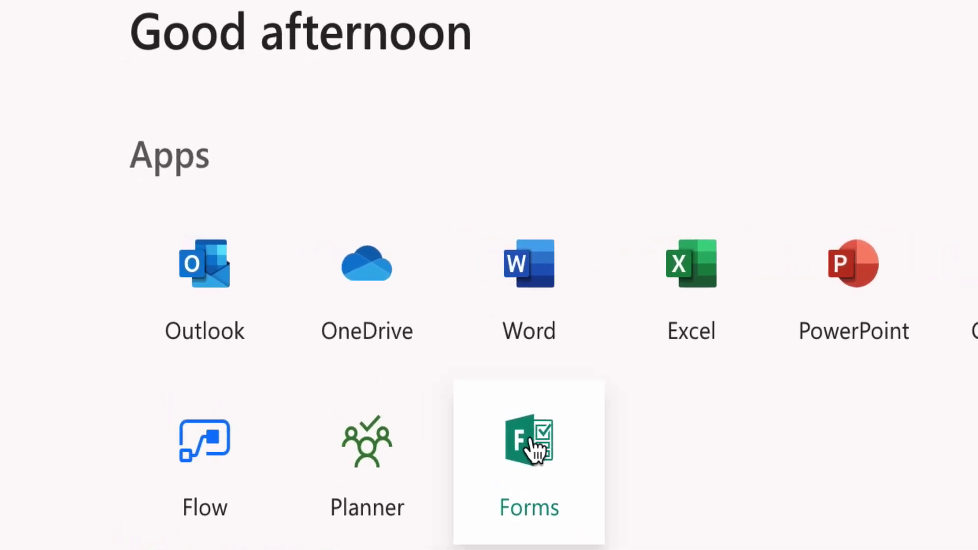
# Start a new blank form in Microsoft Forms titled 'Video Training Survey'.
pyautogui.click(533, 448)
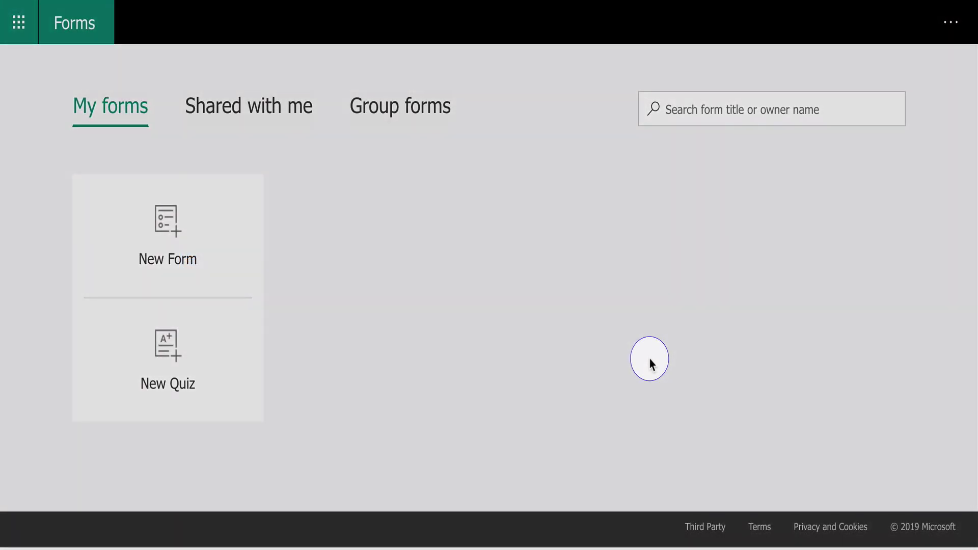
pyautogui.click(197, 219)
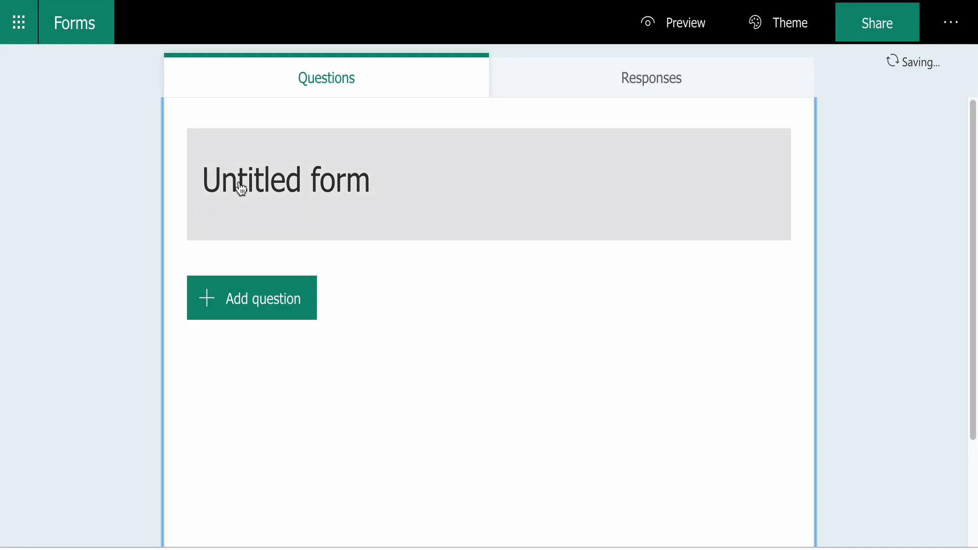
pyautogui.click(241, 190)
pyautogui.write('Video Training')
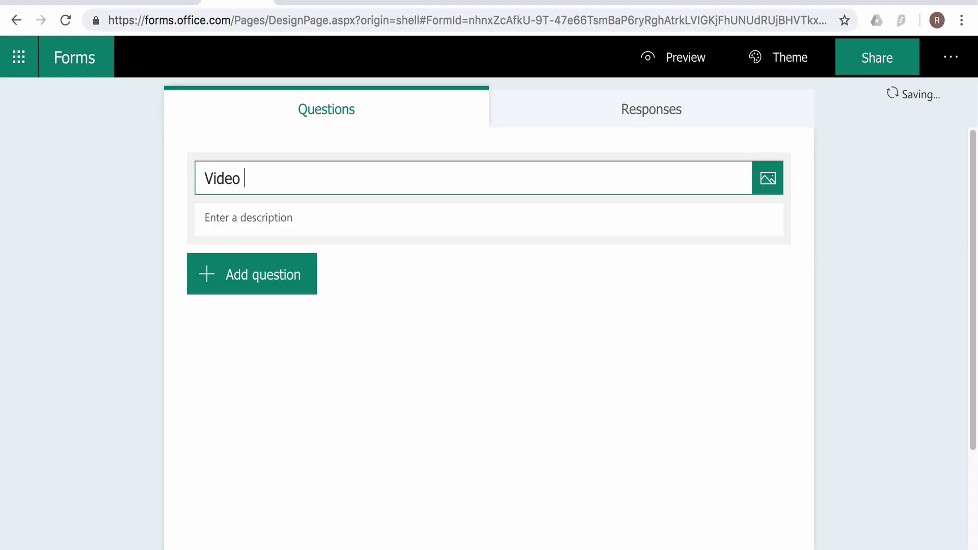
pyautogui.write(' Survey')
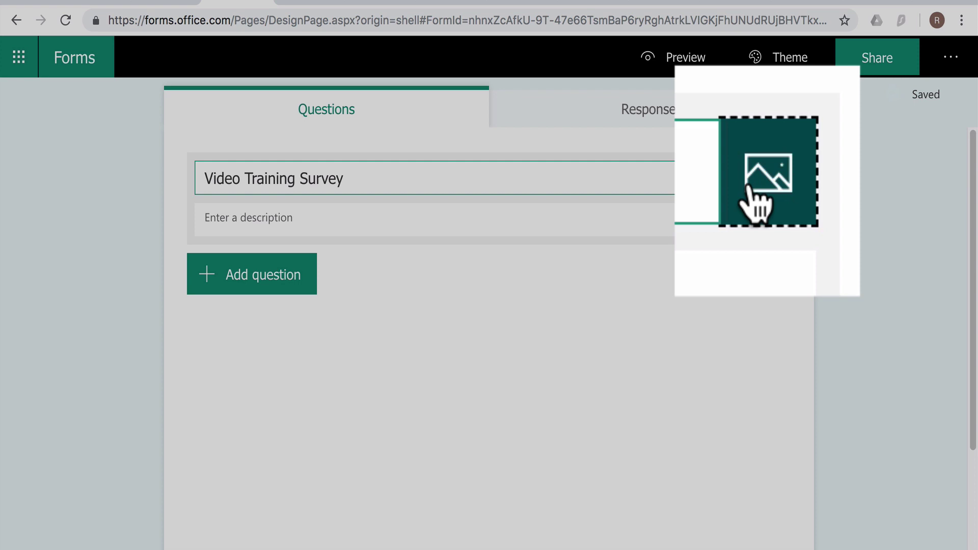
# Add the eTOP logo from OneDrive Images and the description 'Help us understand how to help you better ...'.
pyautogui.click(764, 176)
pyautogui.click(704, 105)
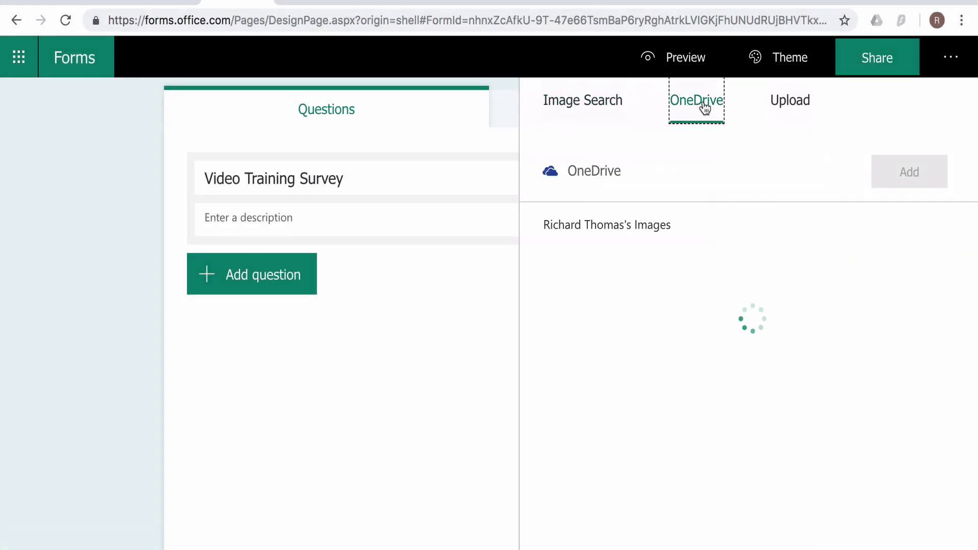
pyautogui.click(627, 326)
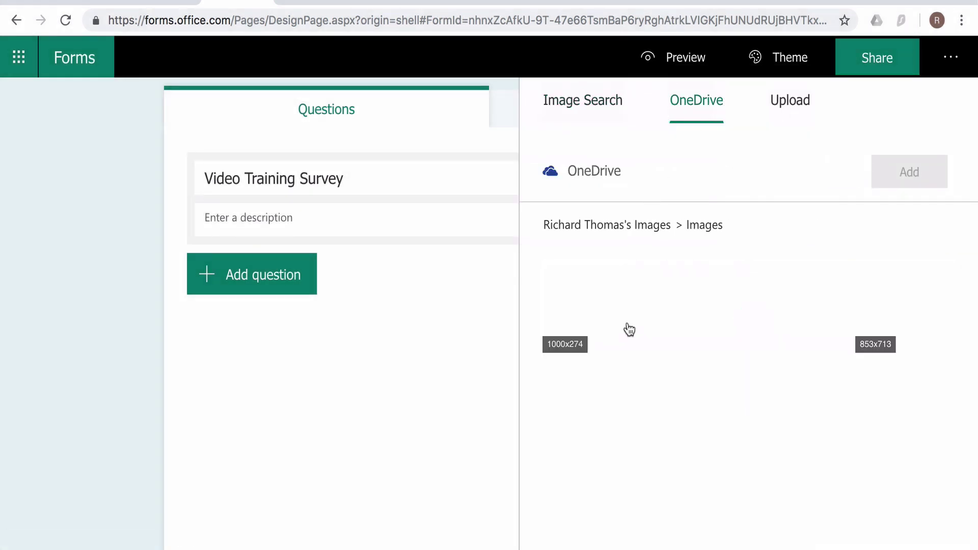
pyautogui.click(710, 337)
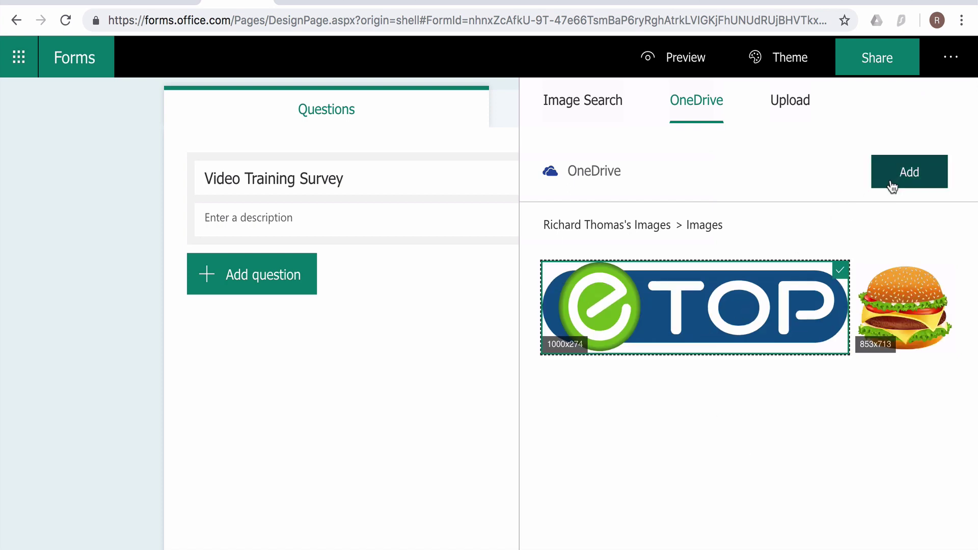
pyautogui.click(891, 179)
pyautogui.press('Tab')
pyautogui.write('Help u')
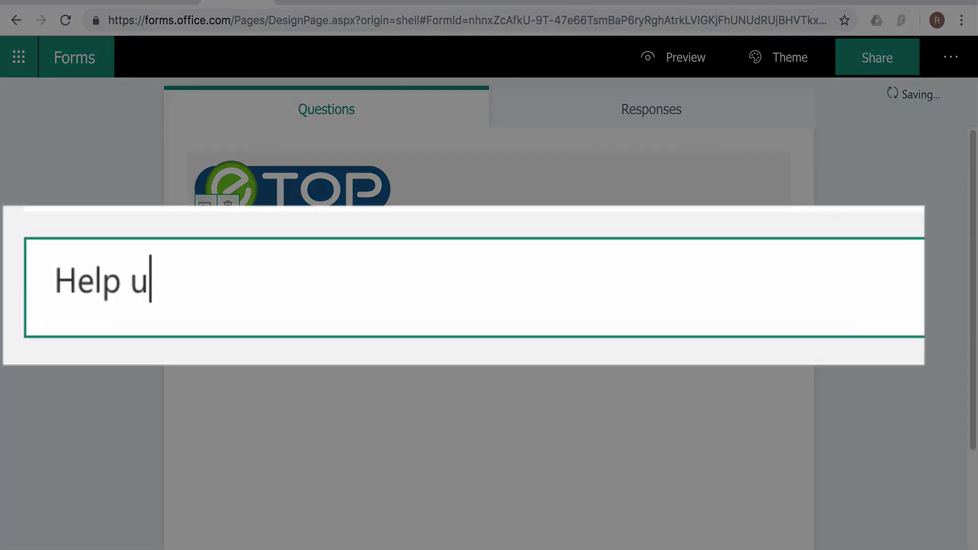
pyautogui.write('s understand how to ')
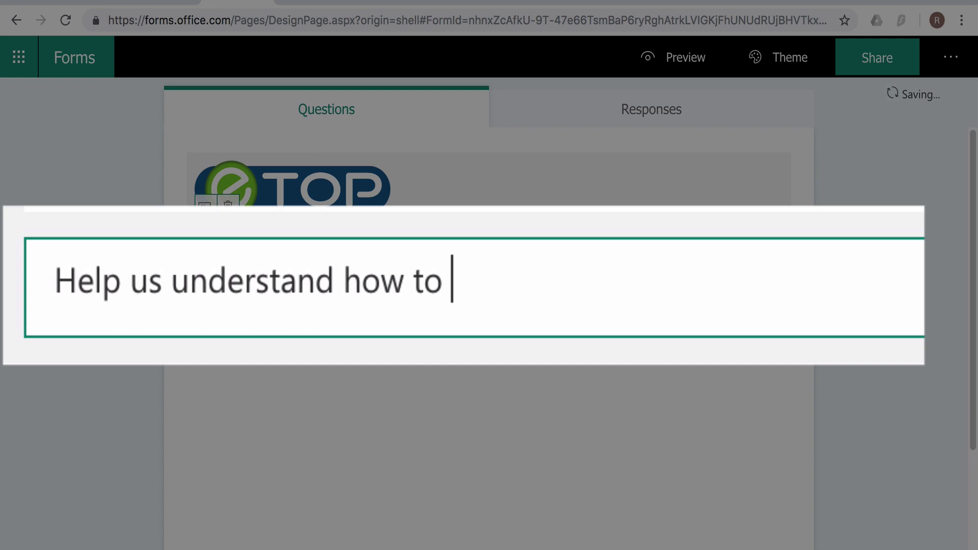
pyautogui.write('help you better ...')
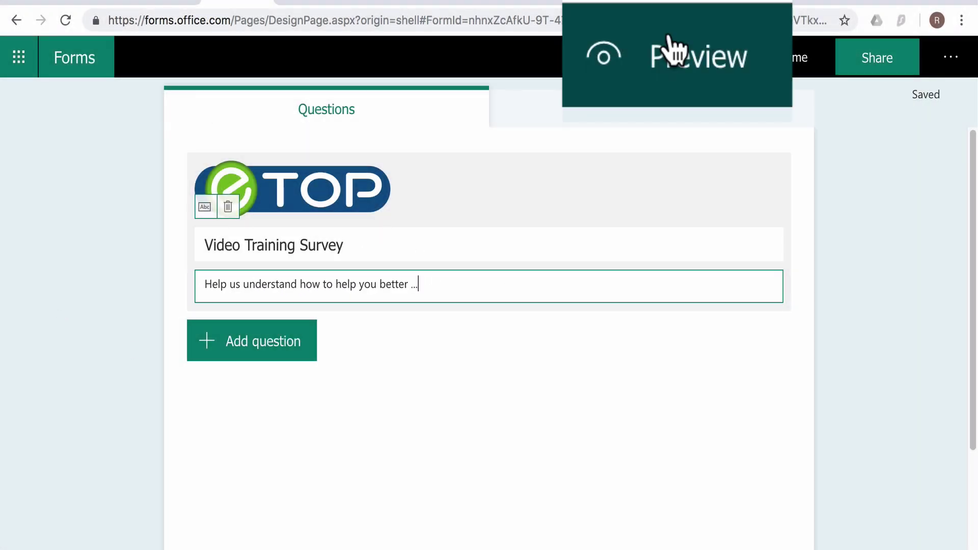
# Switch the form to the blue theme, previewing it before and after the change.
pyautogui.click(673, 54)
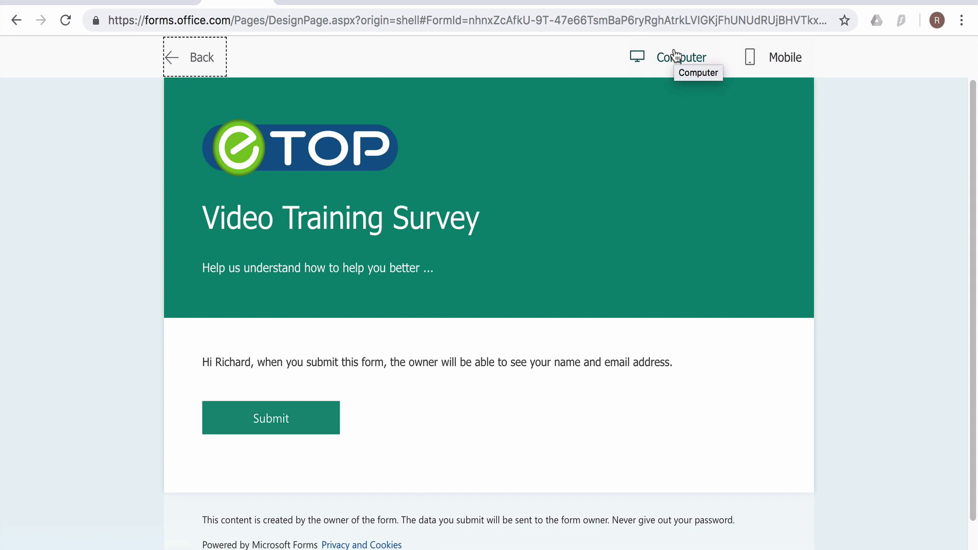
pyautogui.click(201, 56)
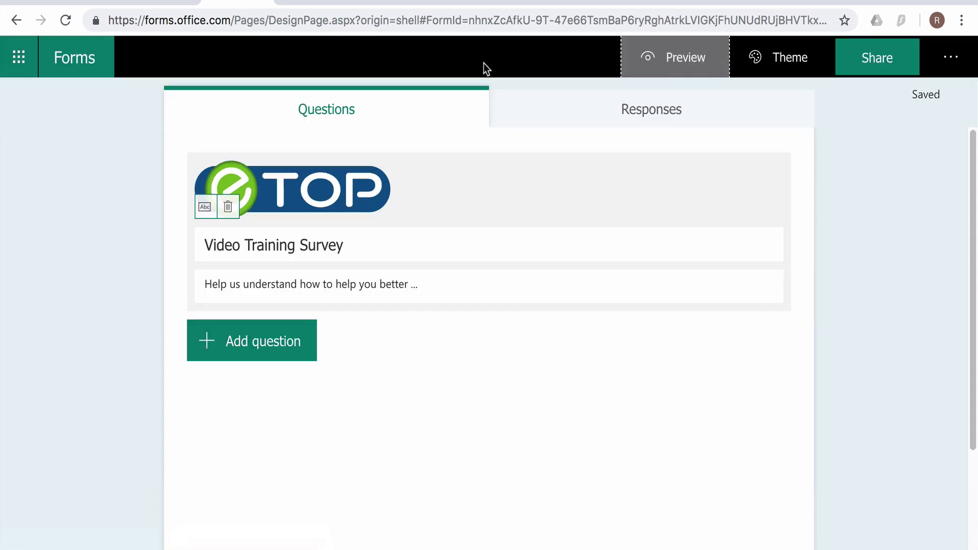
pyautogui.click(810, 63)
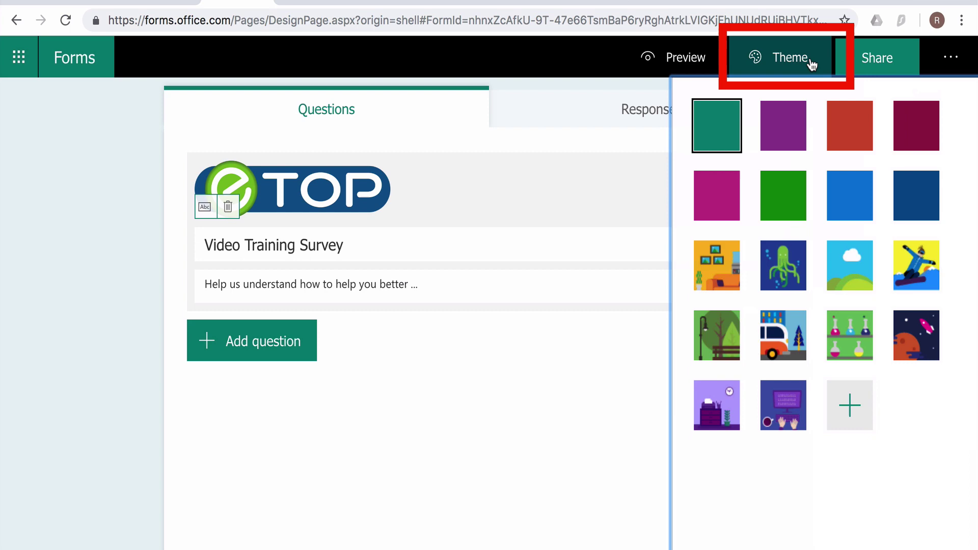
pyautogui.click(694, 61)
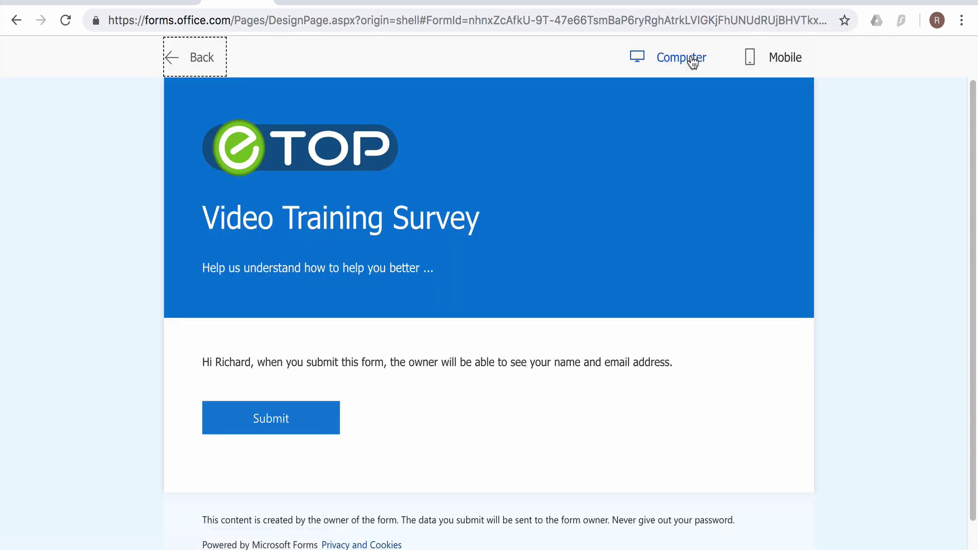
pyautogui.press('Return')
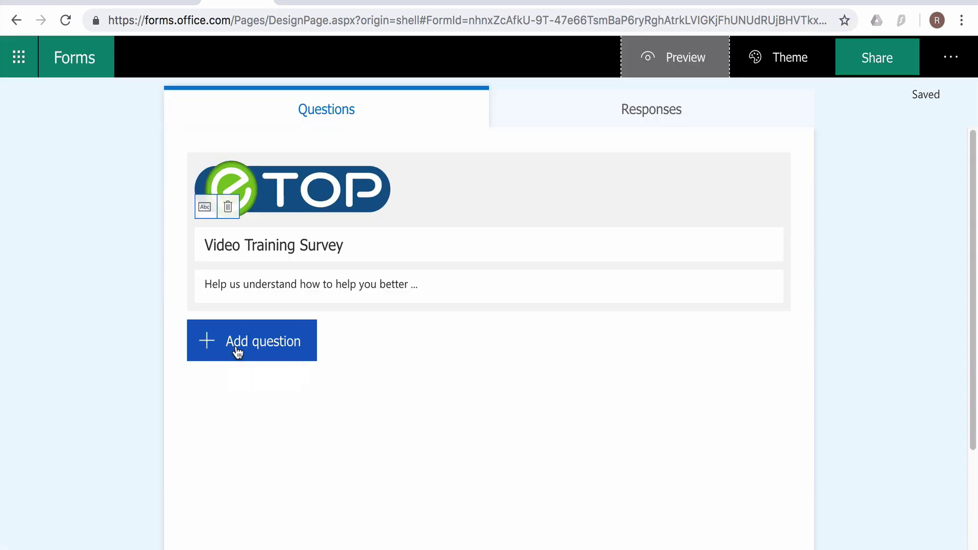
# Add multiple-choice question 1 'Did you find this Video helpful?' with Yes, No and Maybe.
pyautogui.click(237, 352)
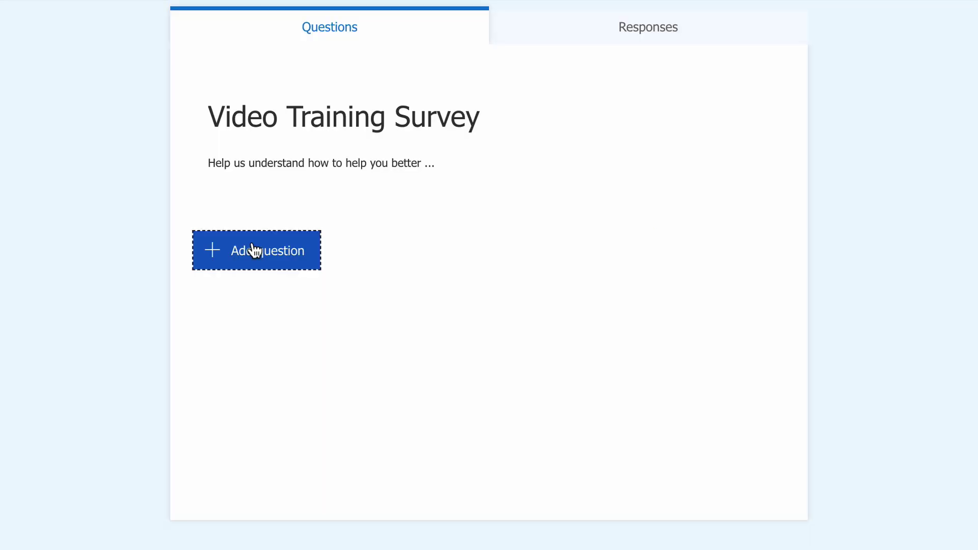
pyautogui.click(254, 250)
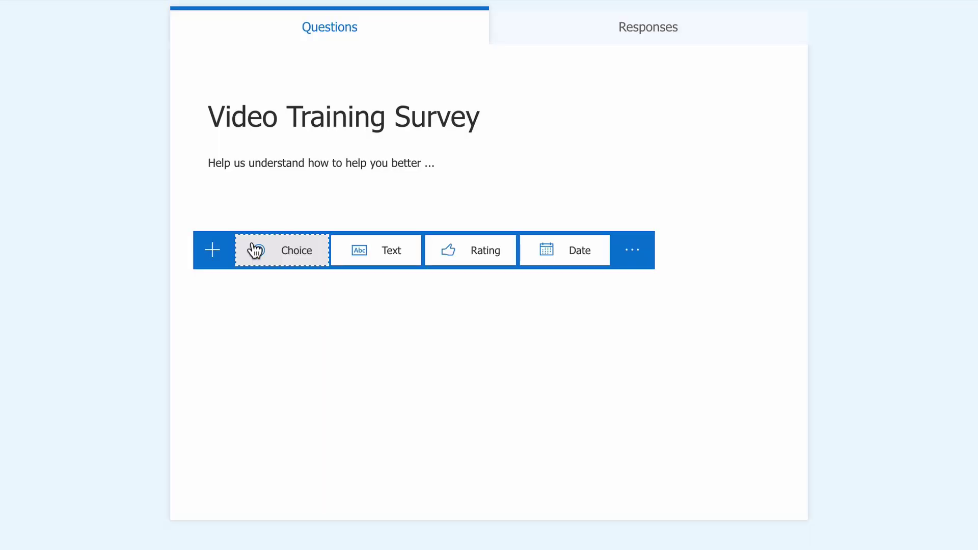
pyautogui.click(282, 262)
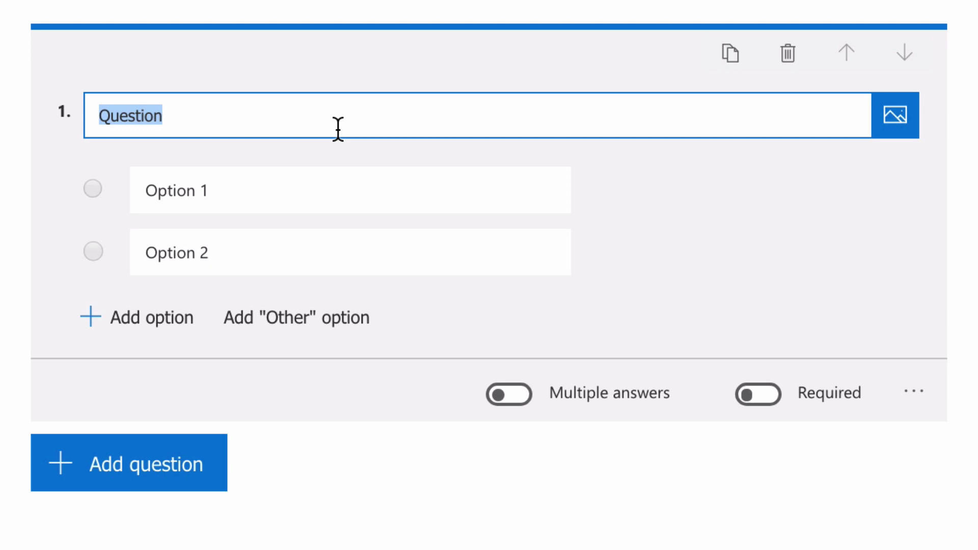
pyautogui.write('Did you find this Video helpful')
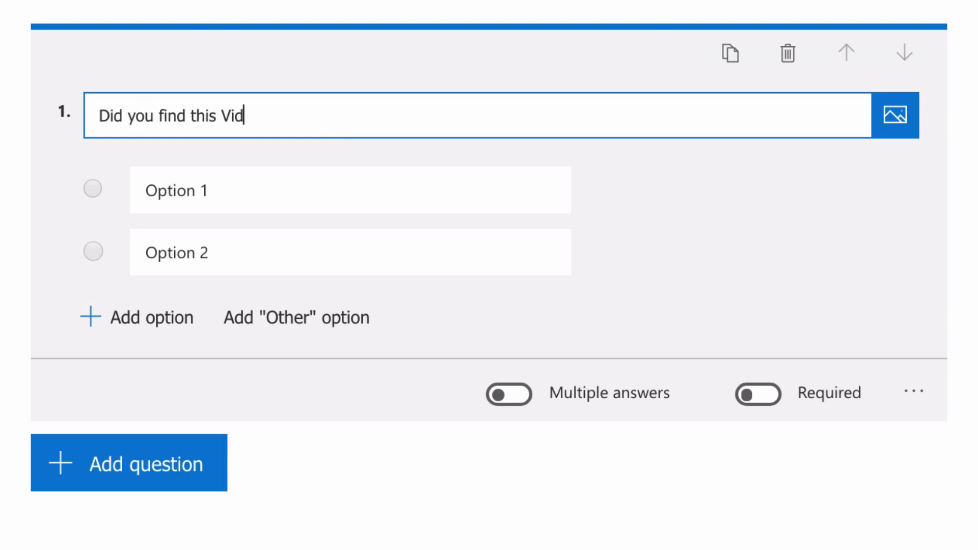
pyautogui.write('?')
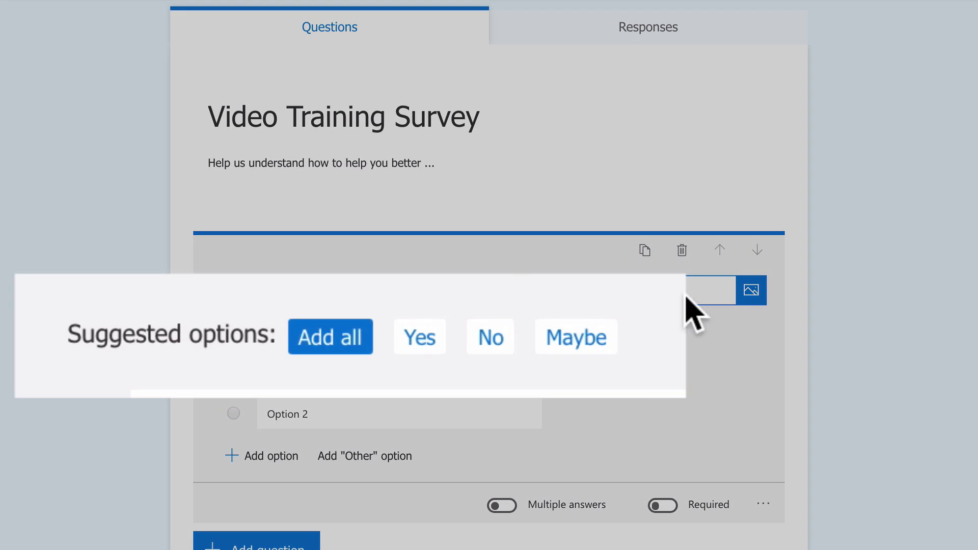
pyautogui.click(330, 340)
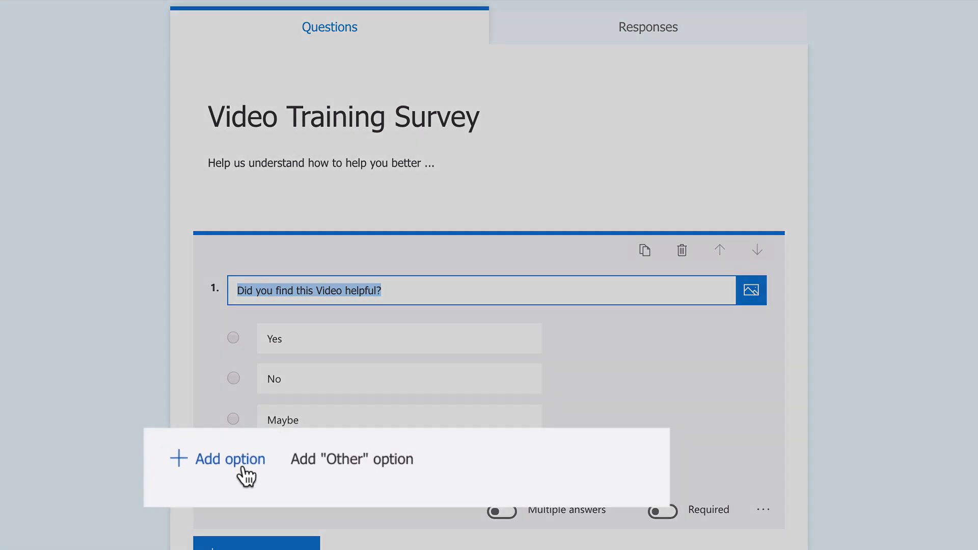
# Add and remove an extra option and an Other option, and toggle Required on then off.
pyautogui.click(282, 474)
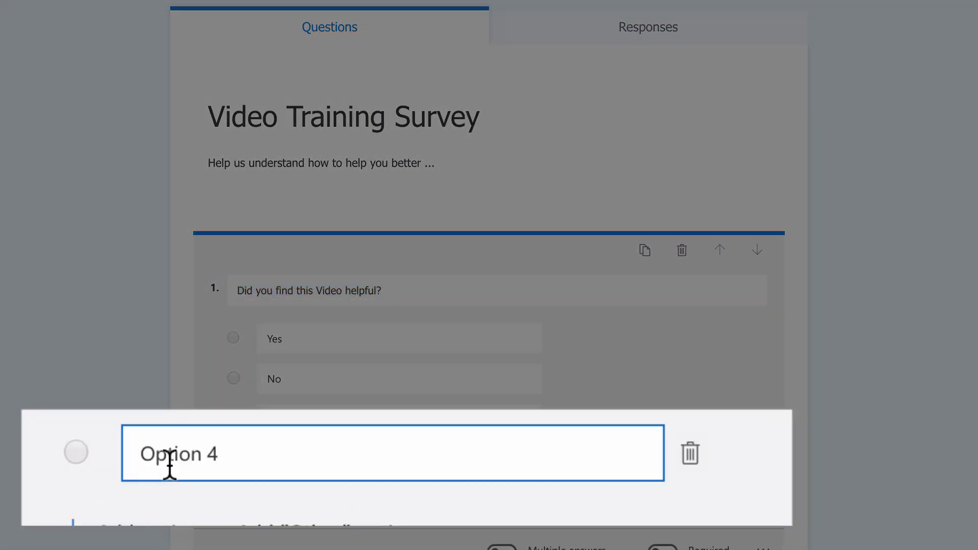
pyautogui.click(692, 453)
pyautogui.click(356, 461)
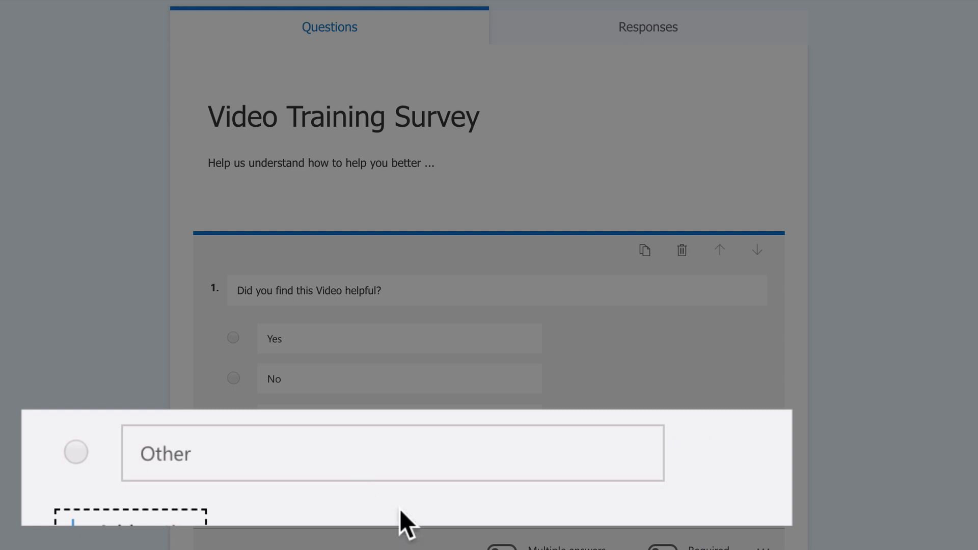
pyautogui.click(412, 451)
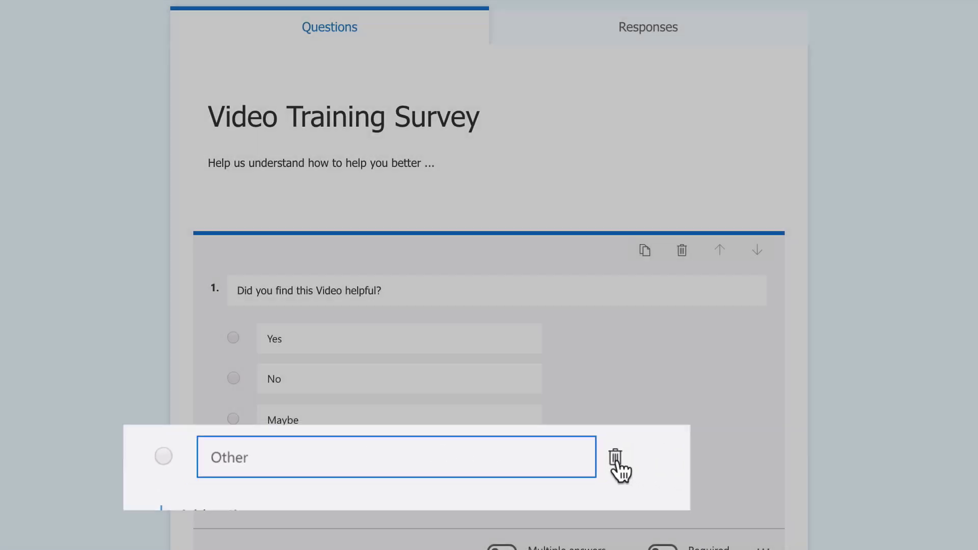
pyautogui.click(557, 462)
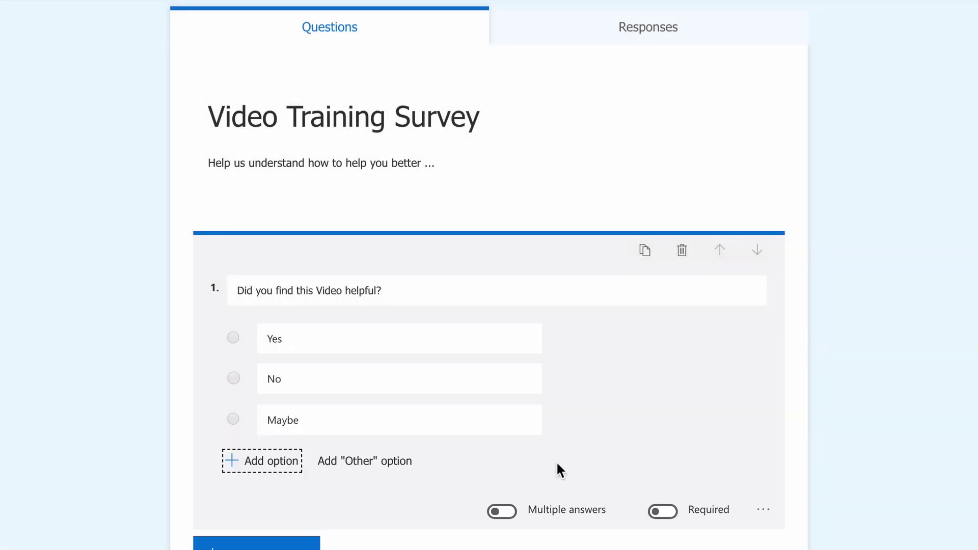
pyautogui.click(672, 512)
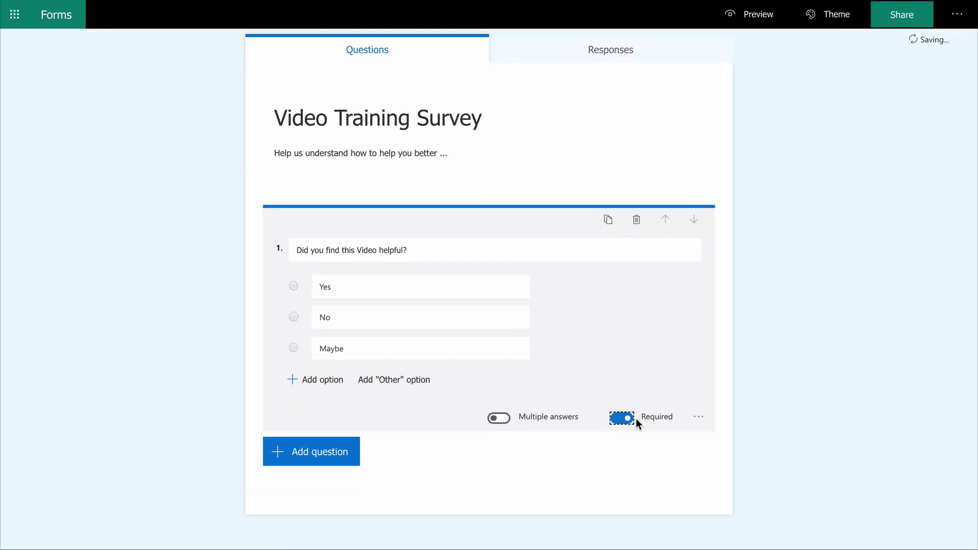
pyautogui.click(636, 422)
pyautogui.click(335, 465)
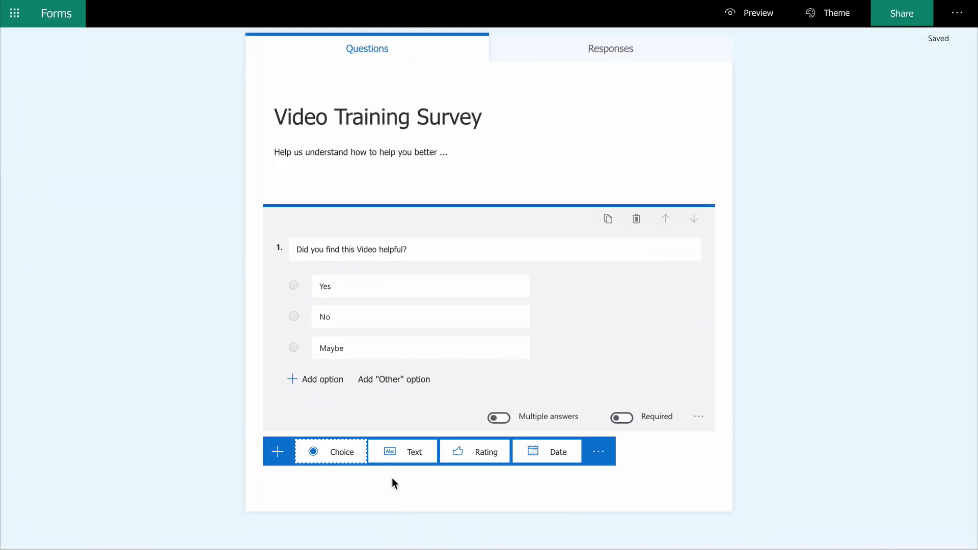
# Add required text question 2 'Which Video did you watch?', after trying the media button.
pyautogui.click(420, 453)
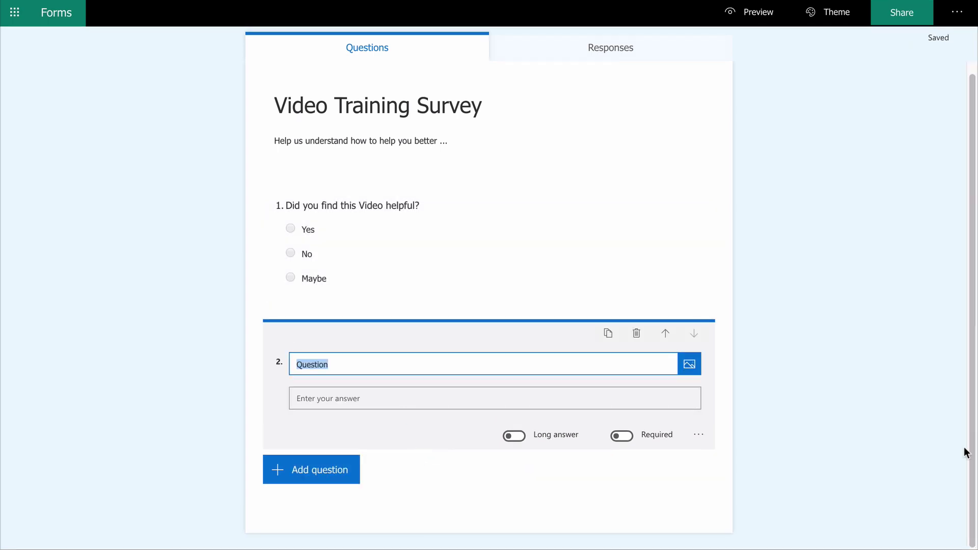
pyautogui.write('Which Video did you watch?')
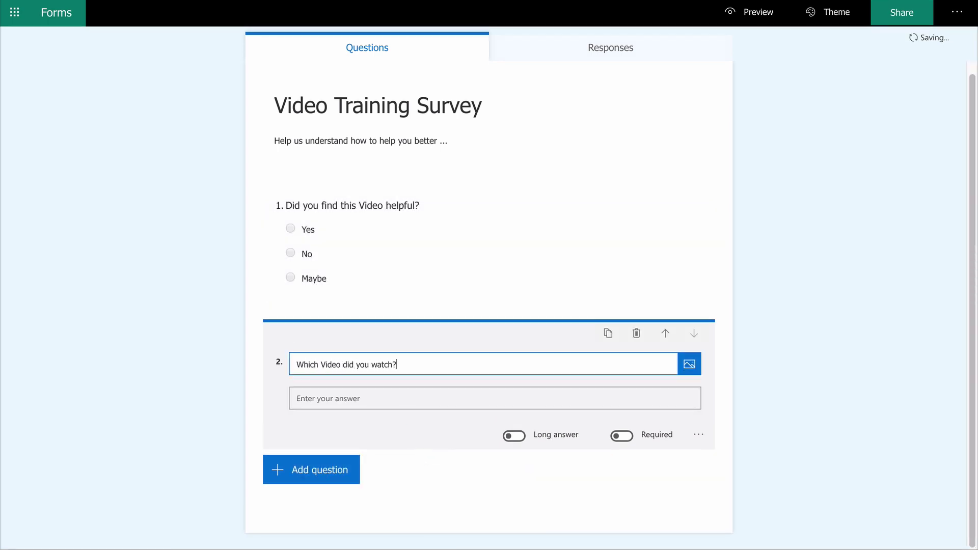
pyautogui.click(691, 370)
pyautogui.click(690, 368)
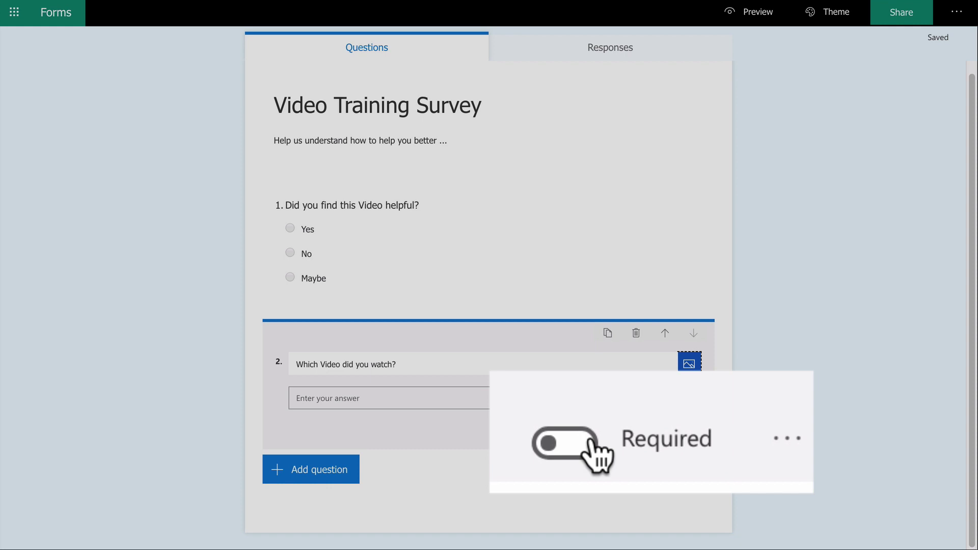
pyautogui.click(591, 441)
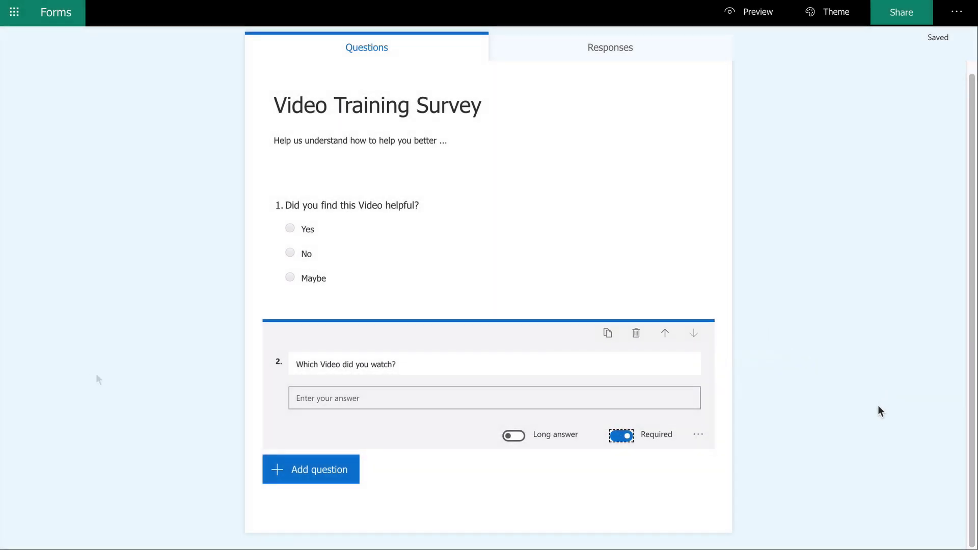
# Add rating question 3 'How would you rate it on content?' with 5 levels, trying the Number symbol.
pyautogui.click(298, 469)
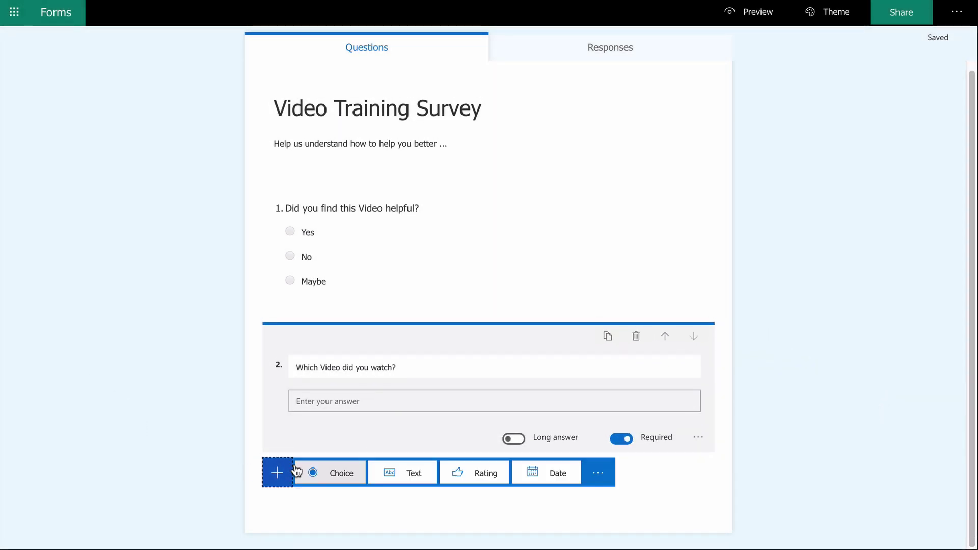
pyautogui.click(482, 473)
pyautogui.write('How would you rate it on content?')
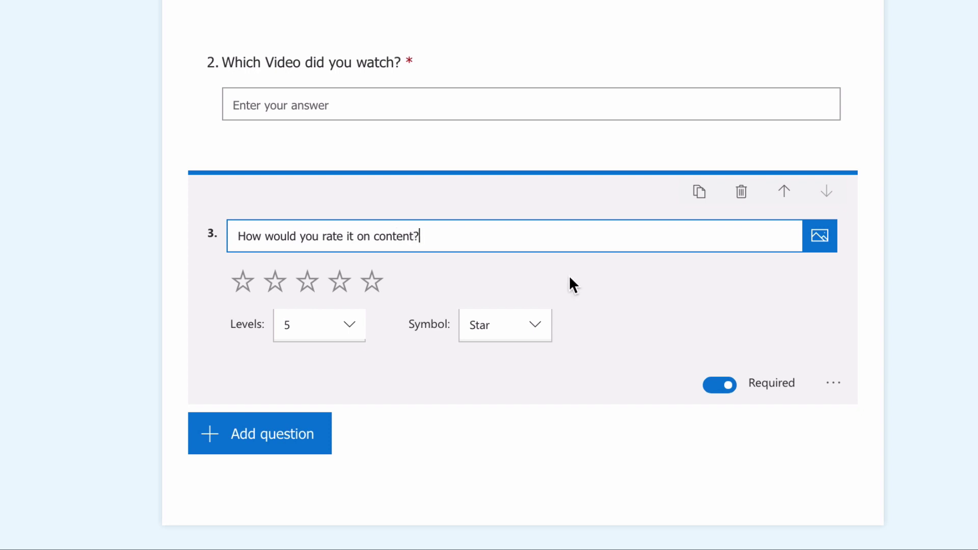
pyautogui.click(347, 328)
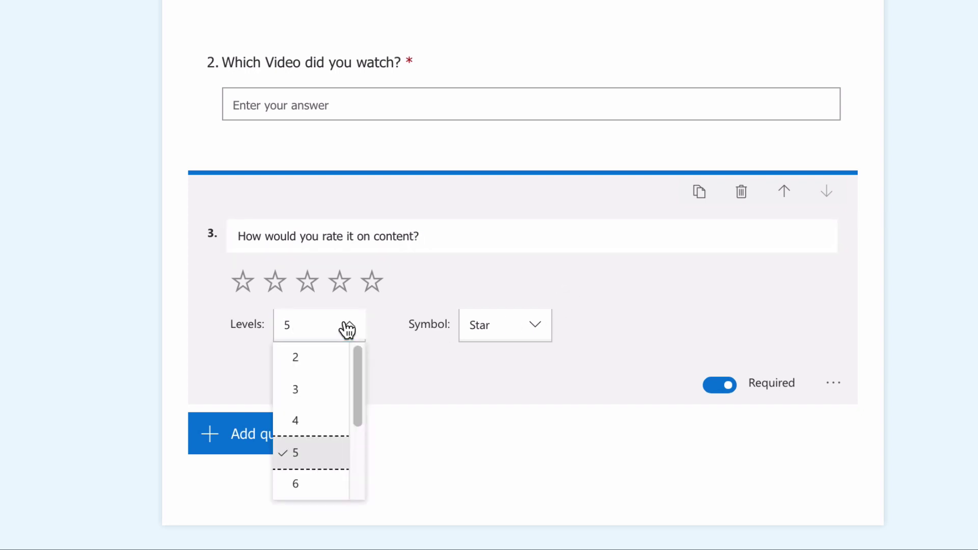
pyautogui.moveTo(359, 366)
pyautogui.mouseDown()
pyautogui.moveTo(356, 472)
pyautogui.moveTo(373, 365)
pyautogui.mouseUp()
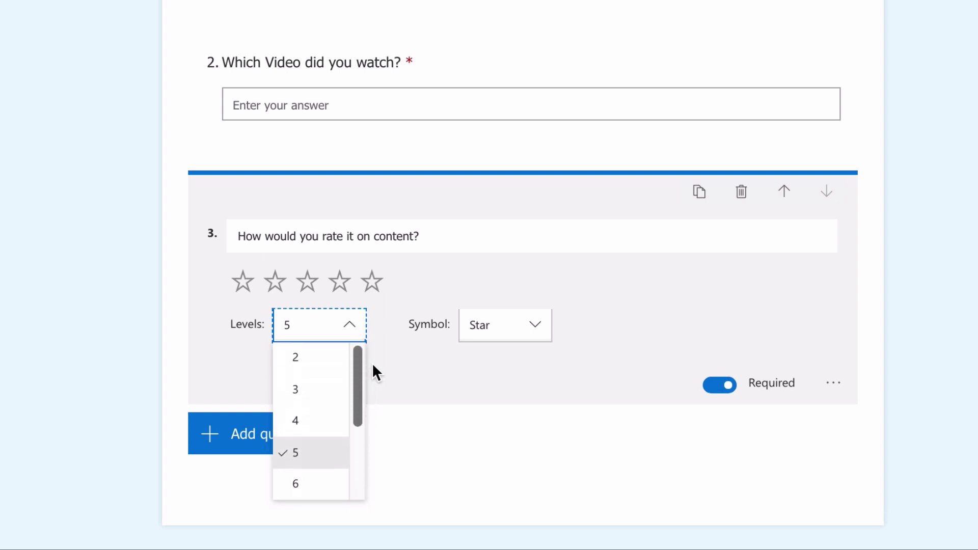
pyautogui.click(443, 370)
pyautogui.click(533, 340)
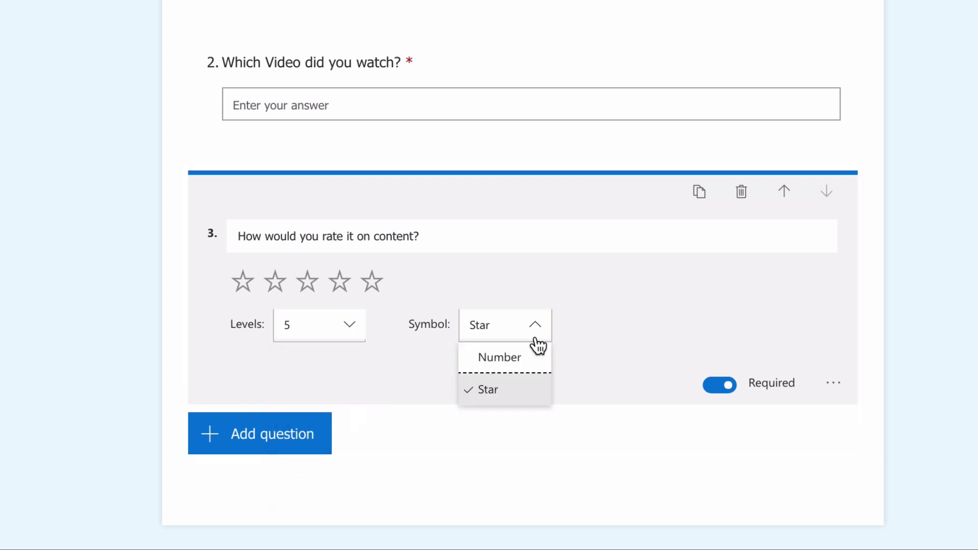
pyautogui.click(530, 361)
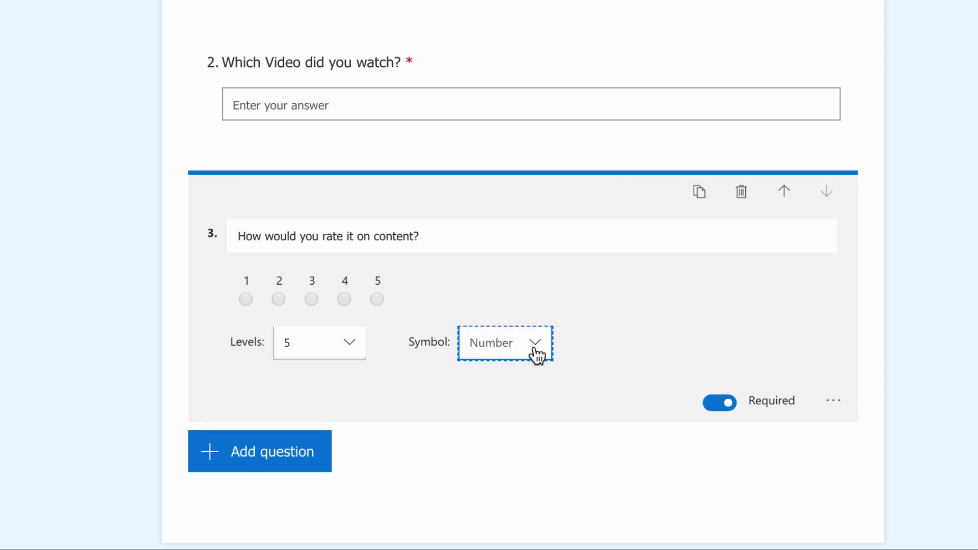
pyautogui.click(534, 352)
# Restore the star symbol, add a Date question 4, then add and delete a Choice question.
pyautogui.click(514, 405)
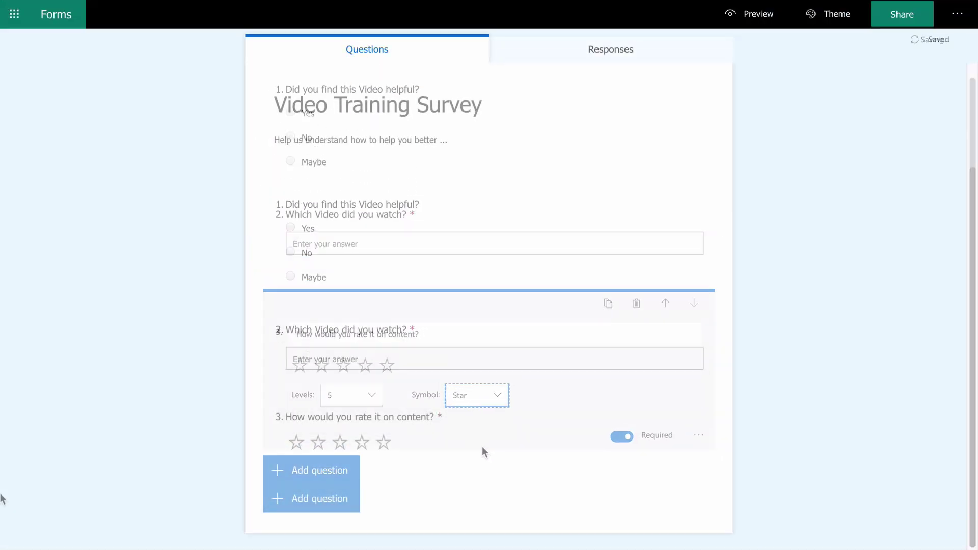
pyautogui.click(292, 499)
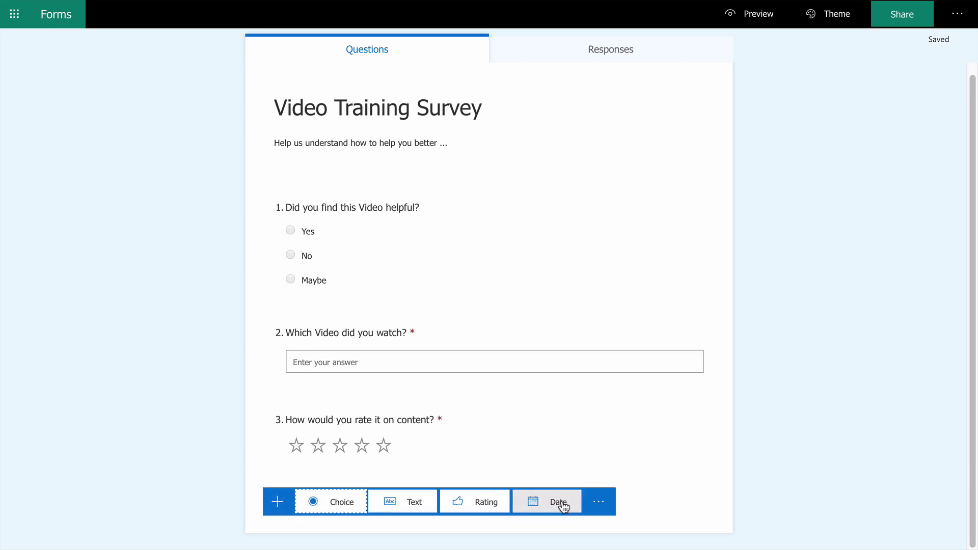
pyautogui.click(555, 502)
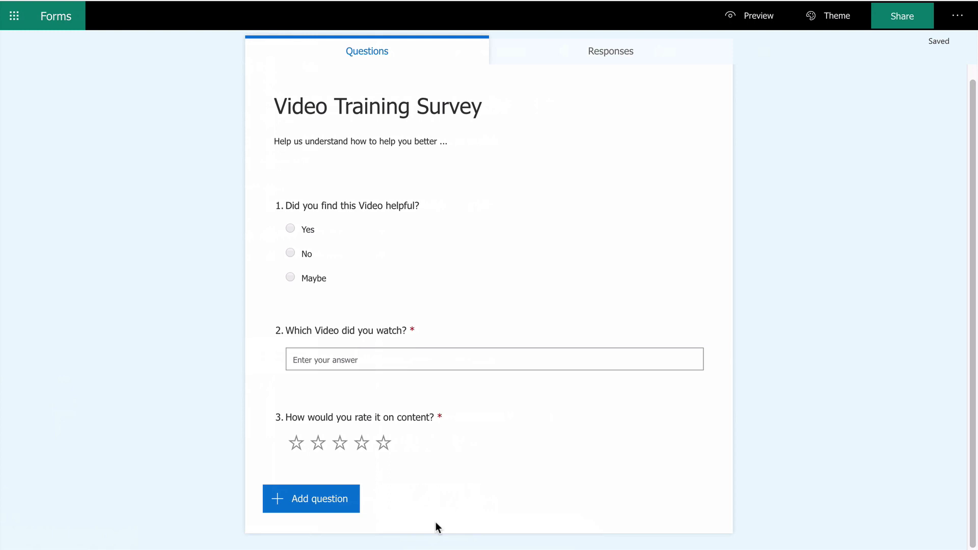
pyautogui.click(323, 503)
pyautogui.click(324, 505)
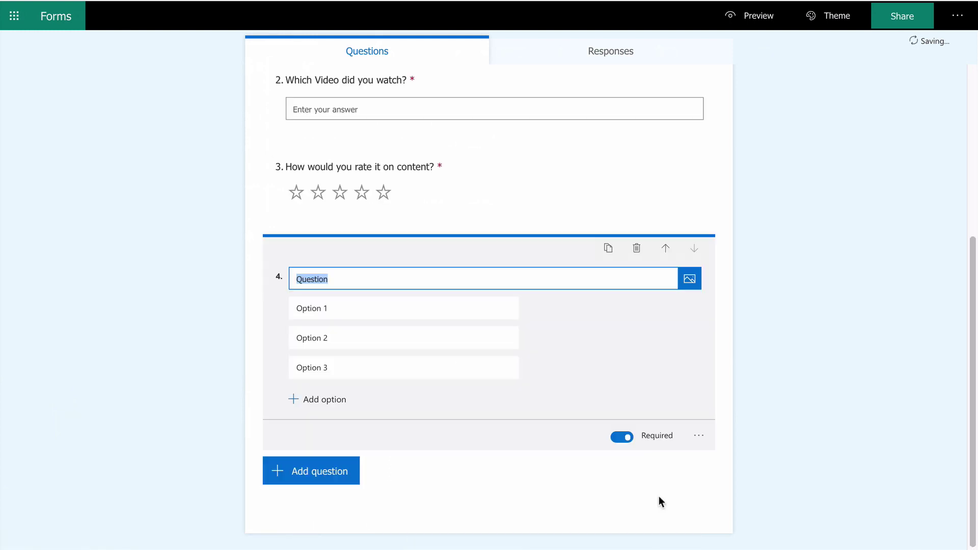
pyautogui.click(637, 249)
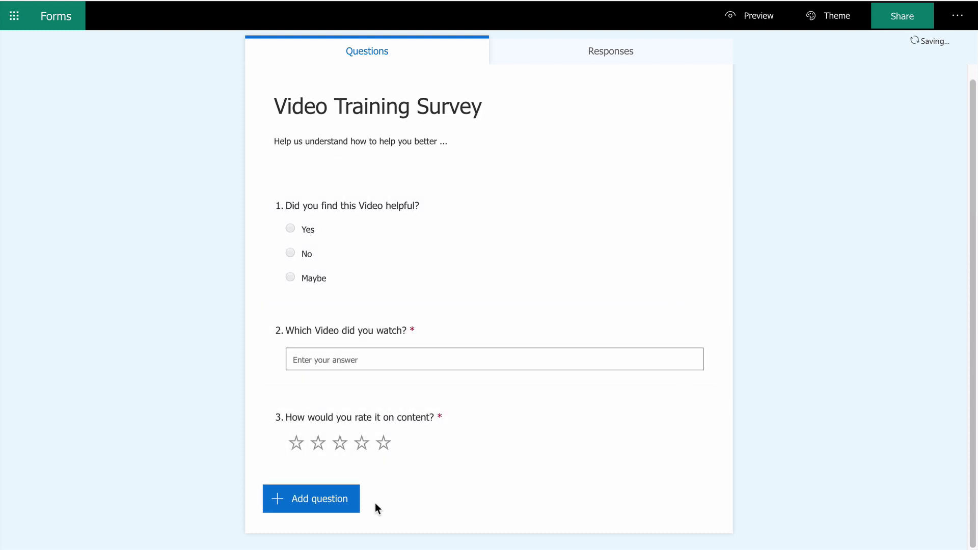
# Add a Likert question and a Net Promoter Score question from the extra question types.
pyautogui.click(346, 516)
pyautogui.click(602, 501)
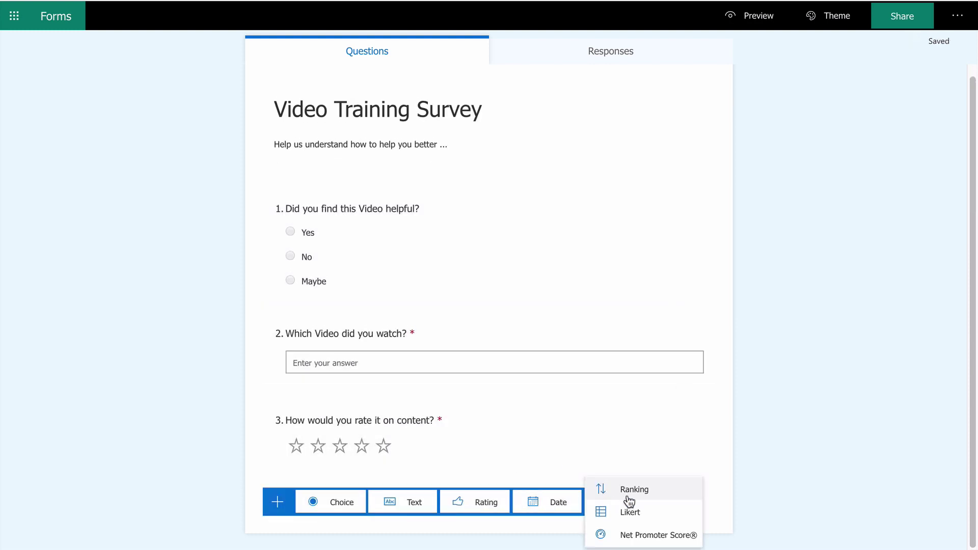
pyautogui.click(631, 513)
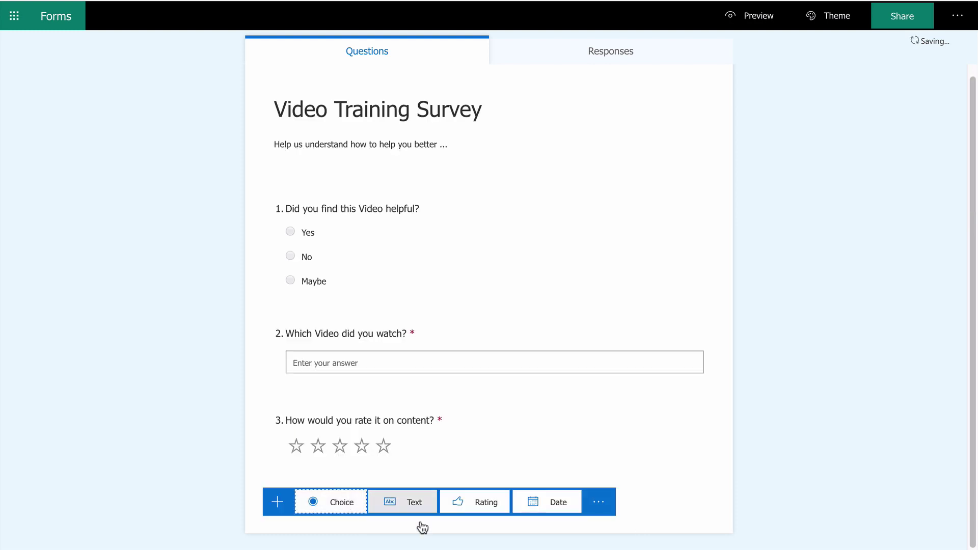
pyautogui.click(601, 504)
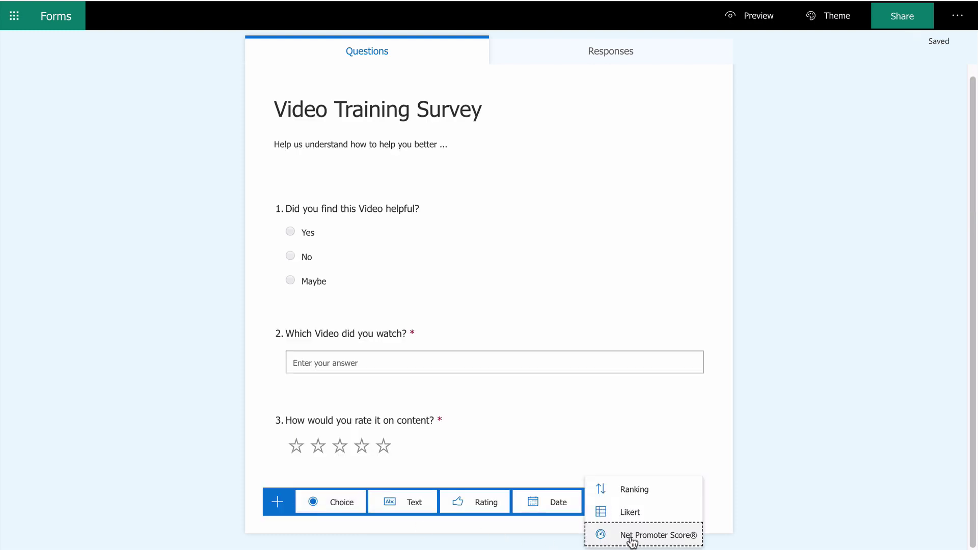
pyautogui.click(632, 541)
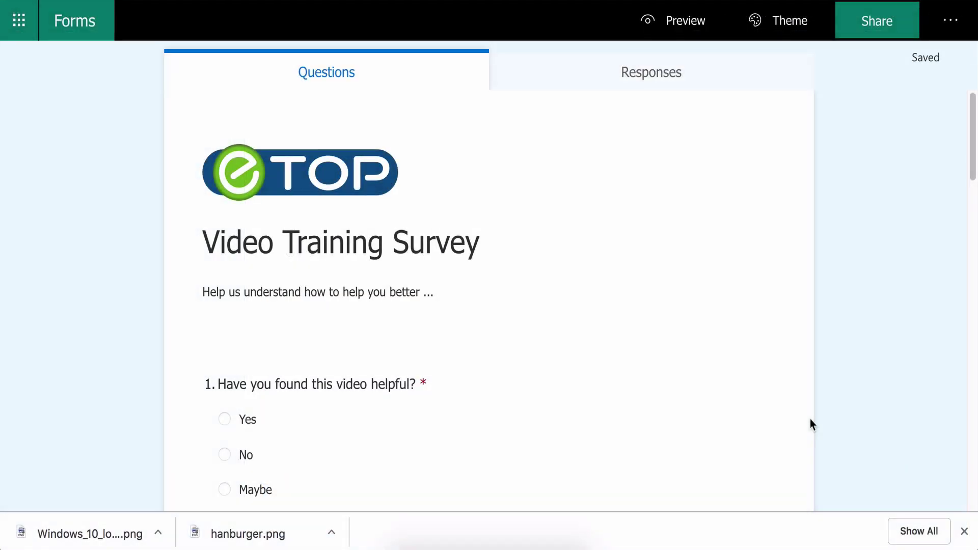
# In preview, answer Yes, 'Microsoft Forms' for question 2, and five stars for content.
pyautogui.scroll(-20, 810, 420)
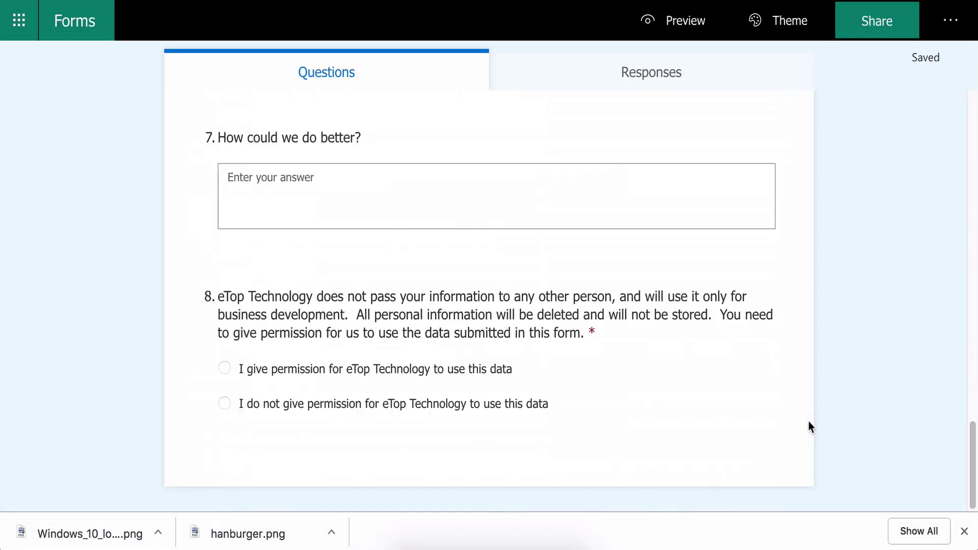
pyautogui.scroll(20, 808, 422)
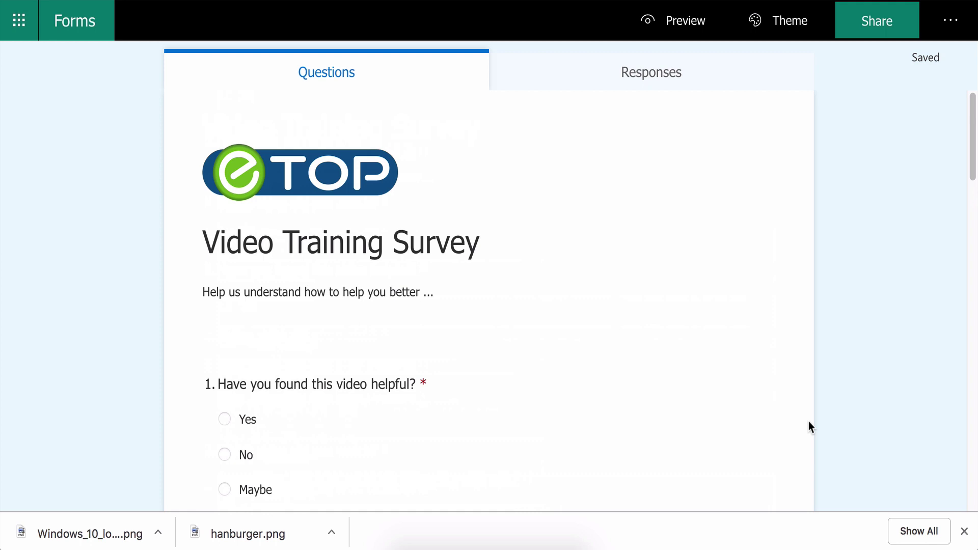
pyautogui.click(690, 22)
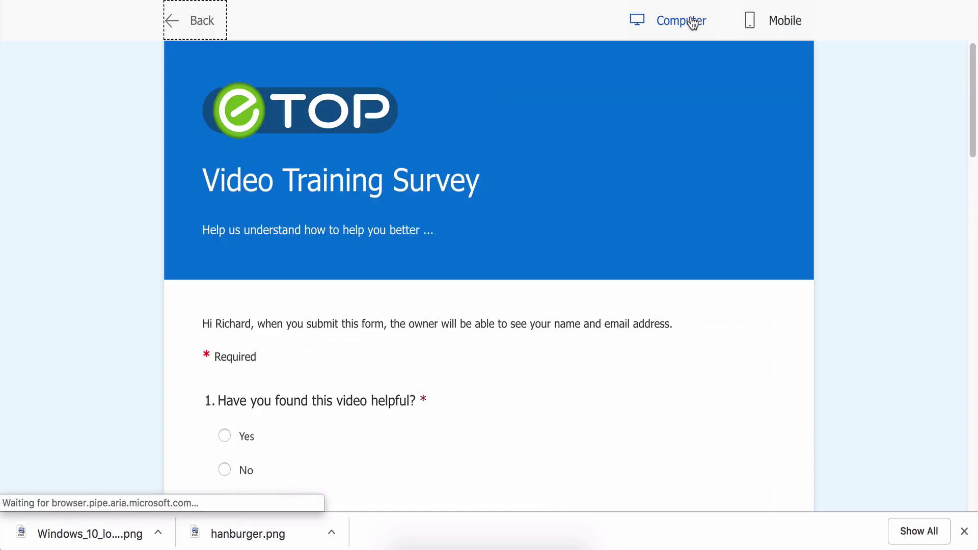
pyautogui.scroll(-3, 680, 59)
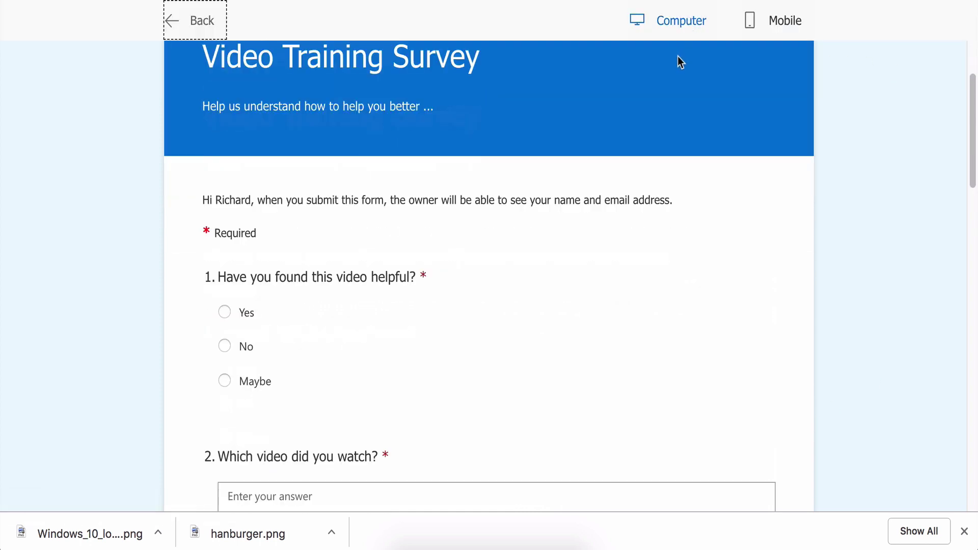
pyautogui.click(224, 313)
pyautogui.scroll(-4, 368, 329)
pyautogui.click(367, 334)
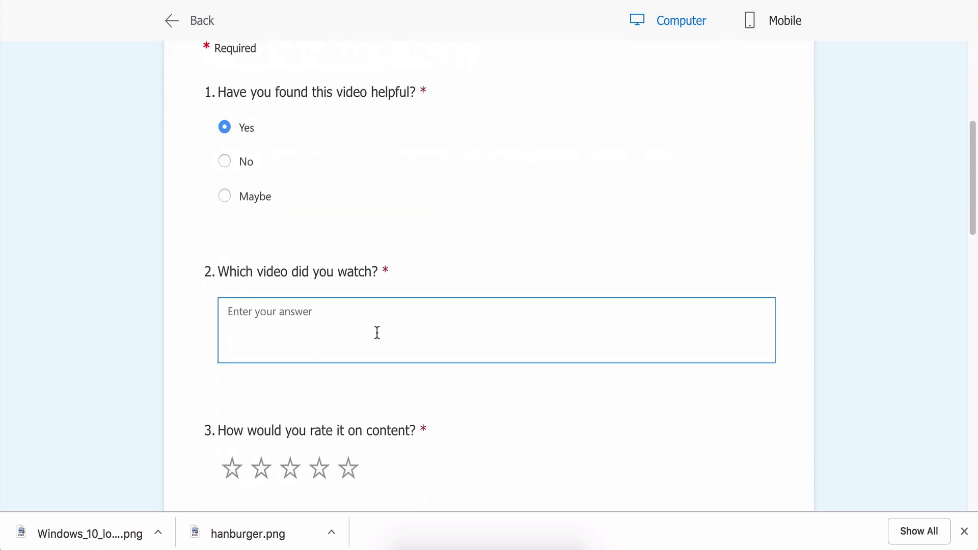
pyautogui.write('Microsof')
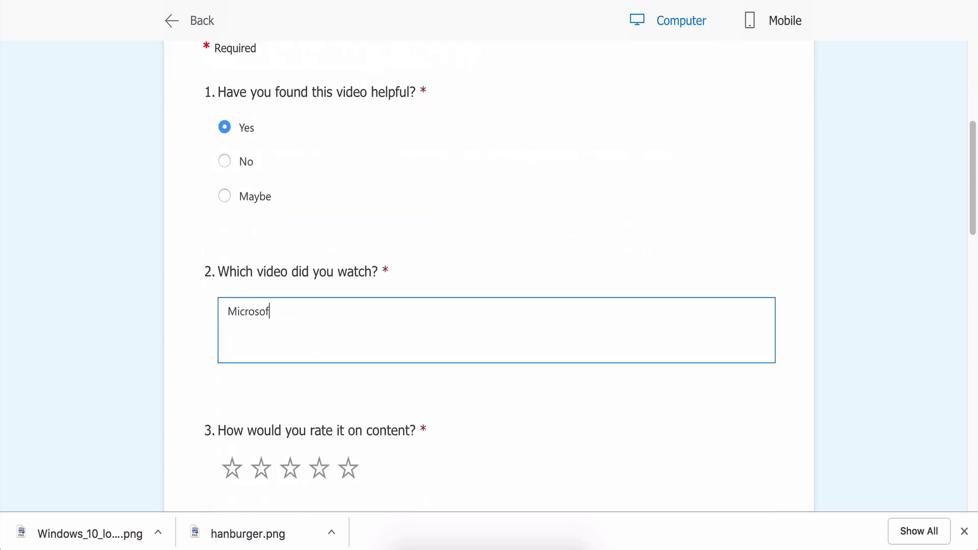
pyautogui.write('t Forms')
pyautogui.scroll(-1, 433, 456)
pyautogui.click(348, 452)
pyautogui.scroll(-1, 458, 433)
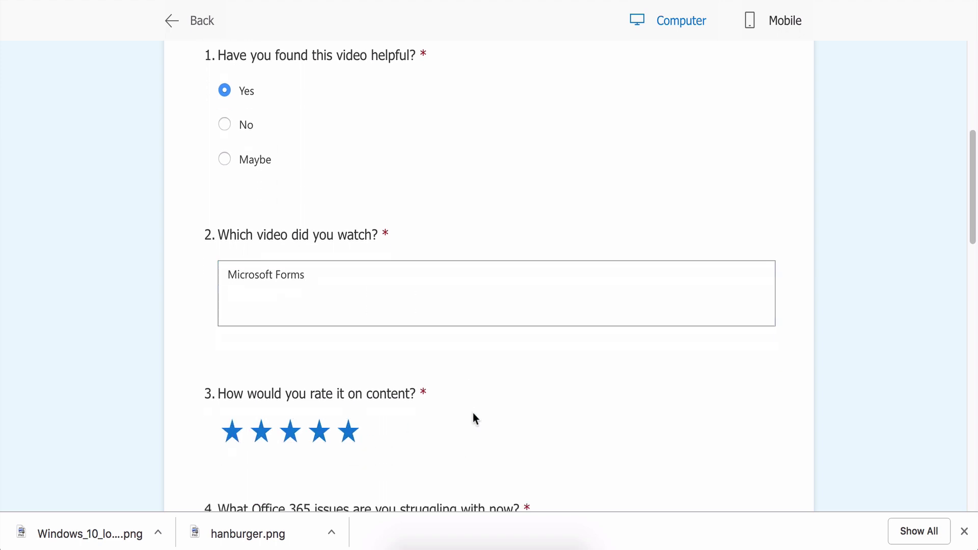
pyautogui.scroll(-2, 472, 416)
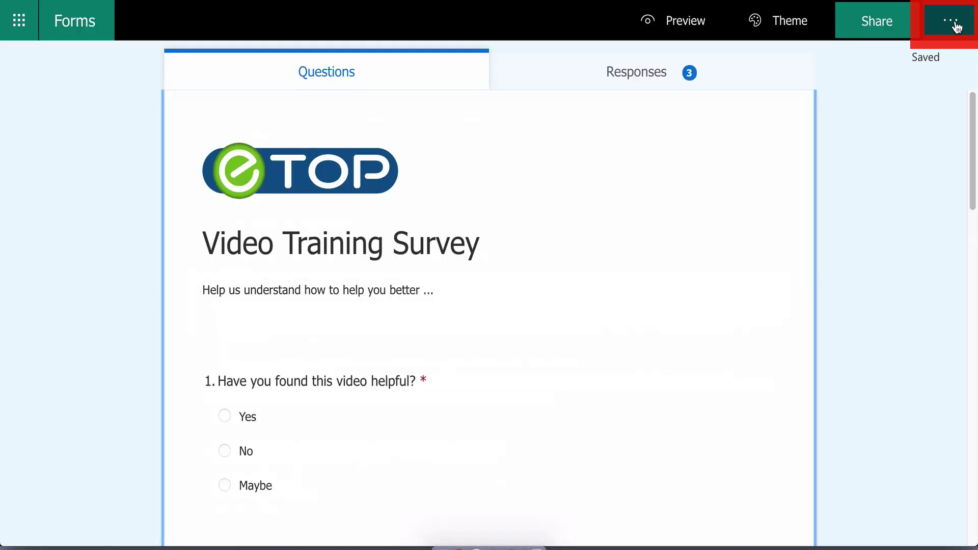
# In form Settings, try the organization and response options, then allow anyone with the link to respond.
pyautogui.click(955, 26)
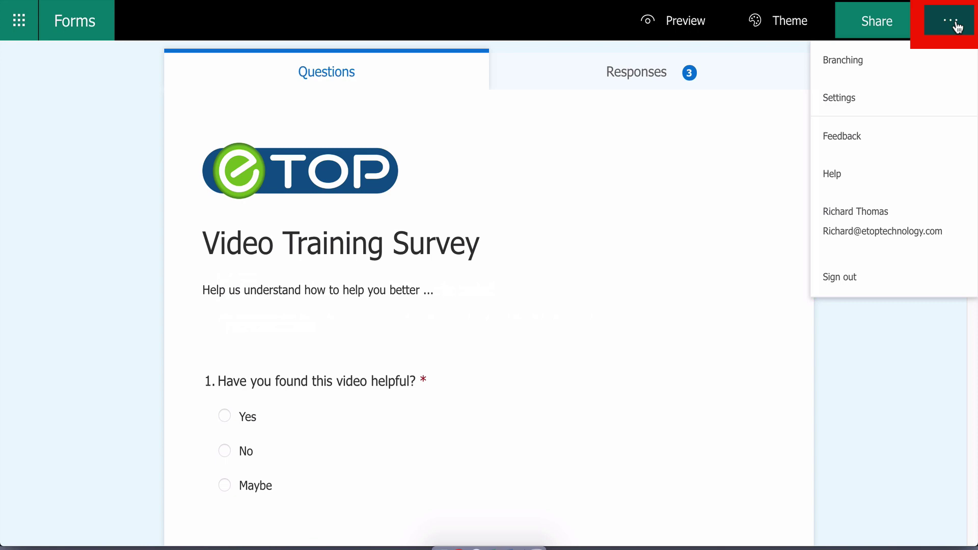
pyautogui.click(869, 102)
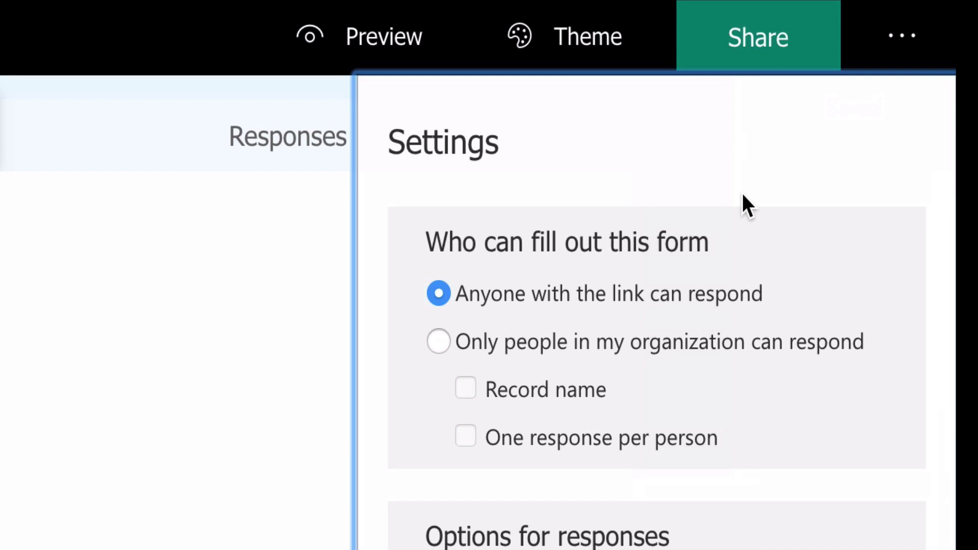
pyautogui.click(438, 340)
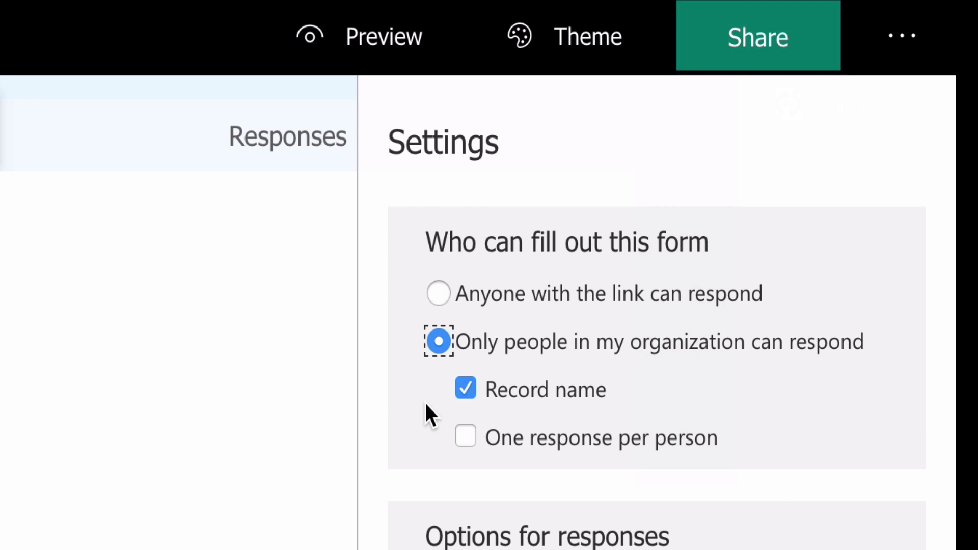
pyautogui.click(465, 389)
pyautogui.click(465, 433)
pyautogui.click(438, 294)
pyautogui.scroll(-10, 666, 472)
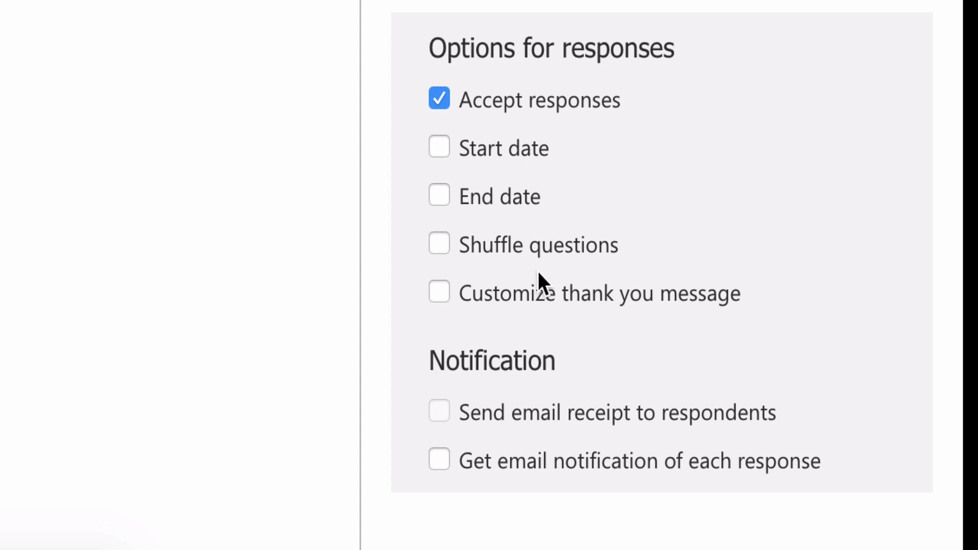
# Set the thank-you message 'Thank you for your response. It will help us to help you better.' and enable response email notifications.
pyautogui.click(439, 293)
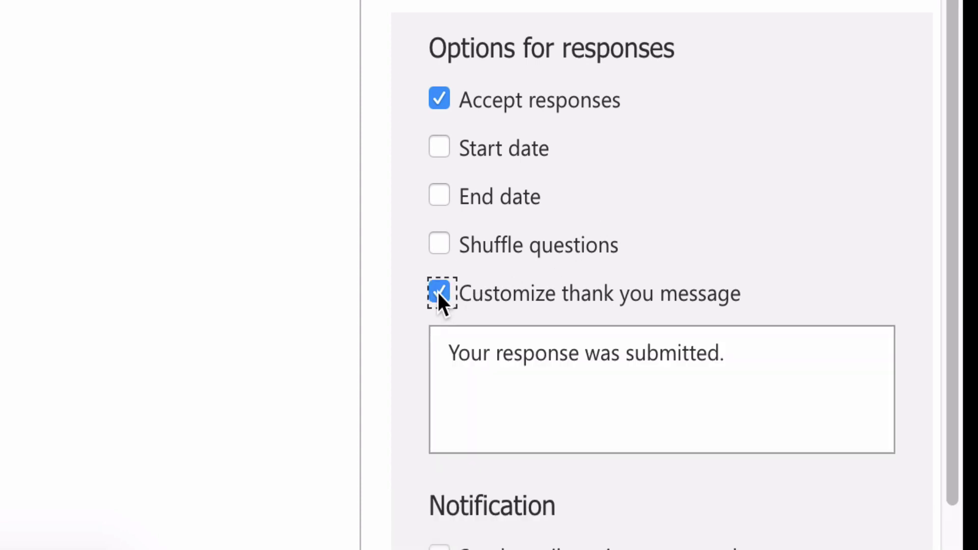
pyautogui.moveTo(448, 353); pyautogui.dragTo(635, 326)
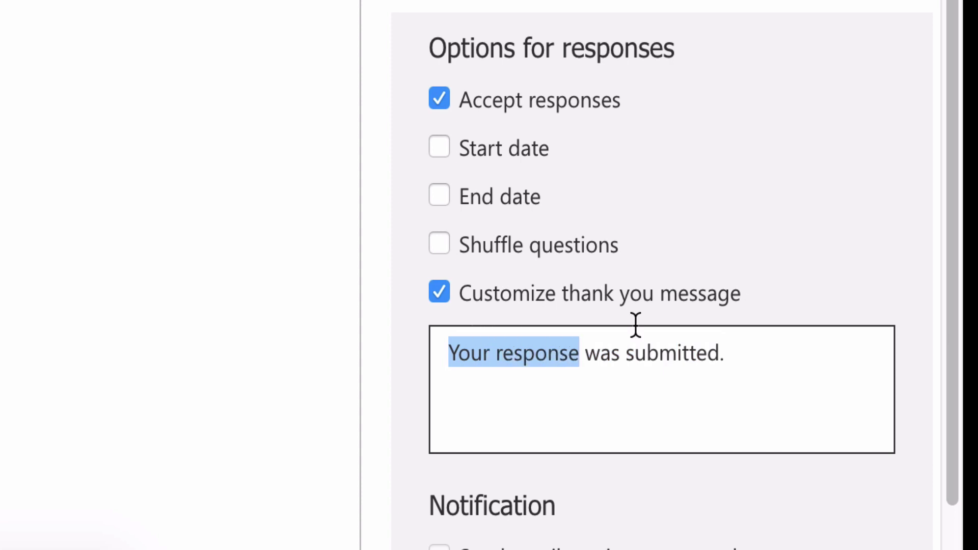
pyautogui.write('Thank you for your response.  It will help us to help you better.')
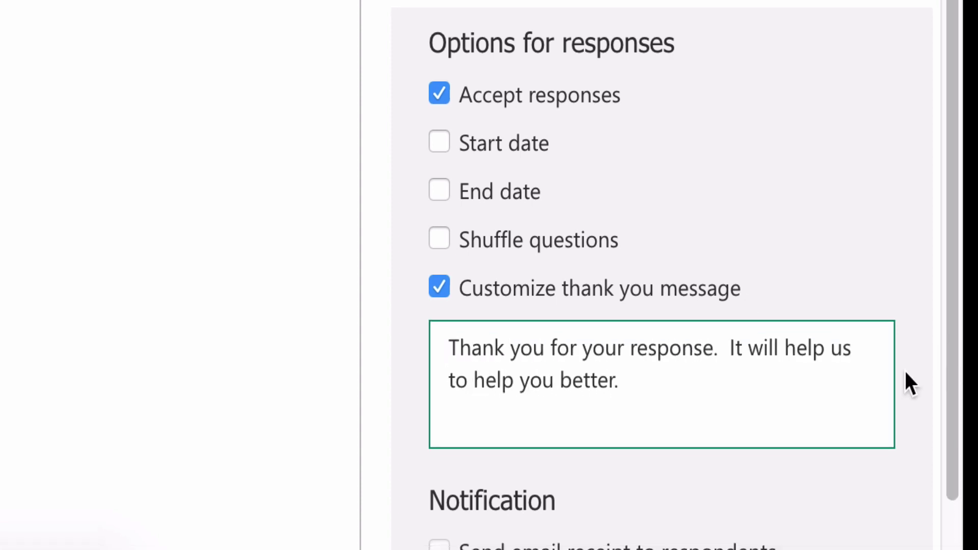
pyautogui.scroll(-2, 783, 186)
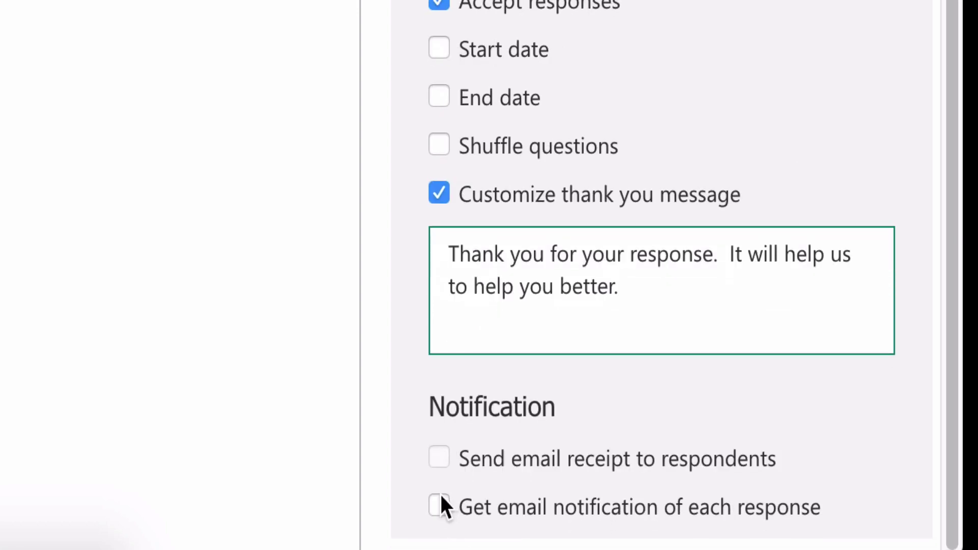
pyautogui.click(439, 502)
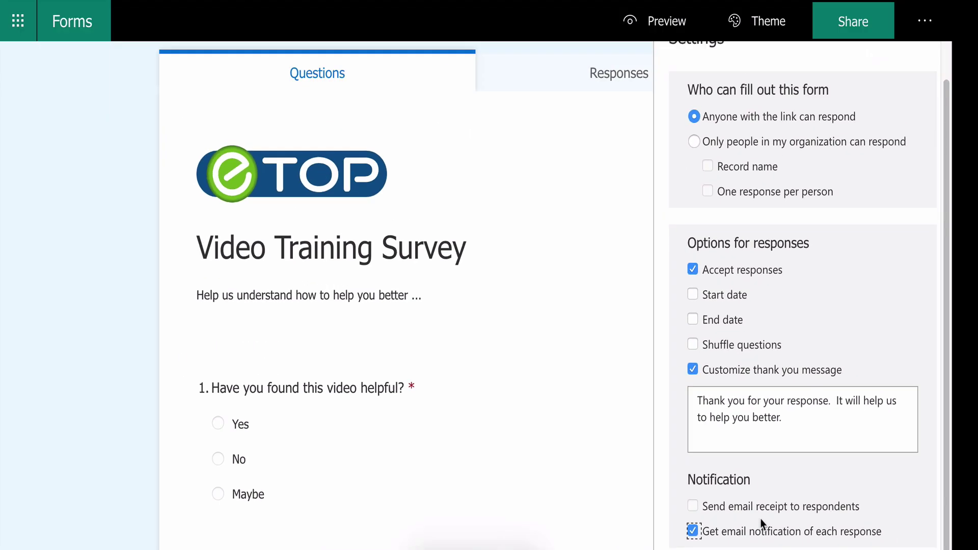
pyautogui.click(856, 22)
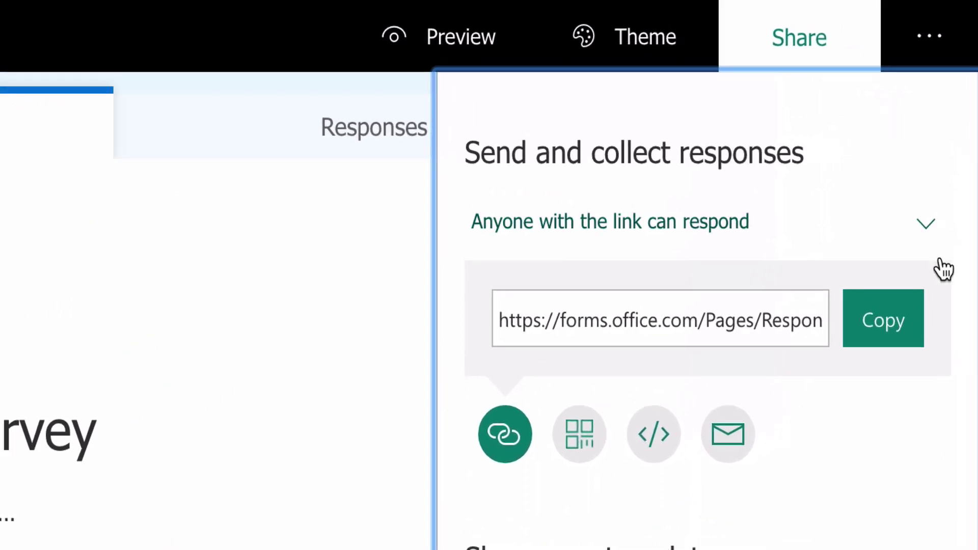
# Copy the form's response link, view its QR code and embed code, then choose email sharing.
pyautogui.click(926, 224)
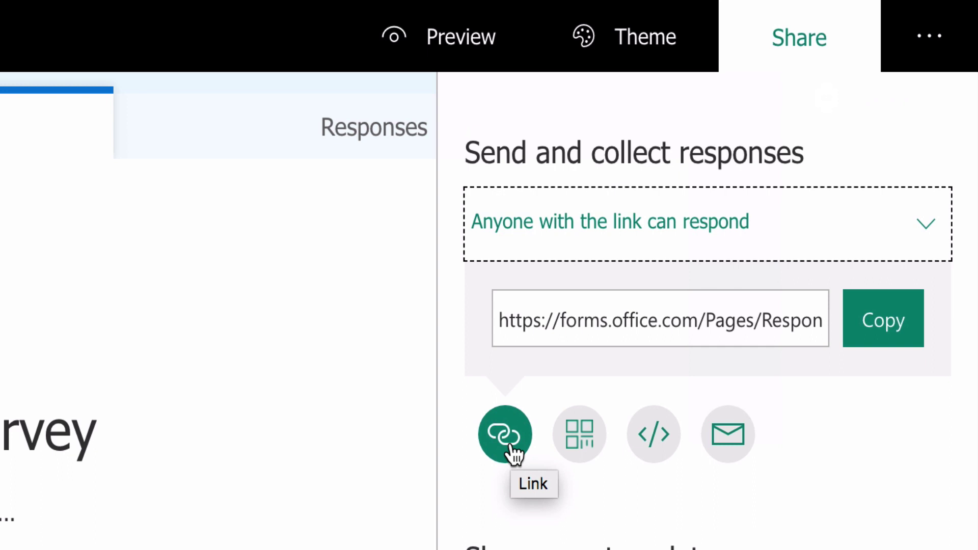
pyautogui.click(510, 445)
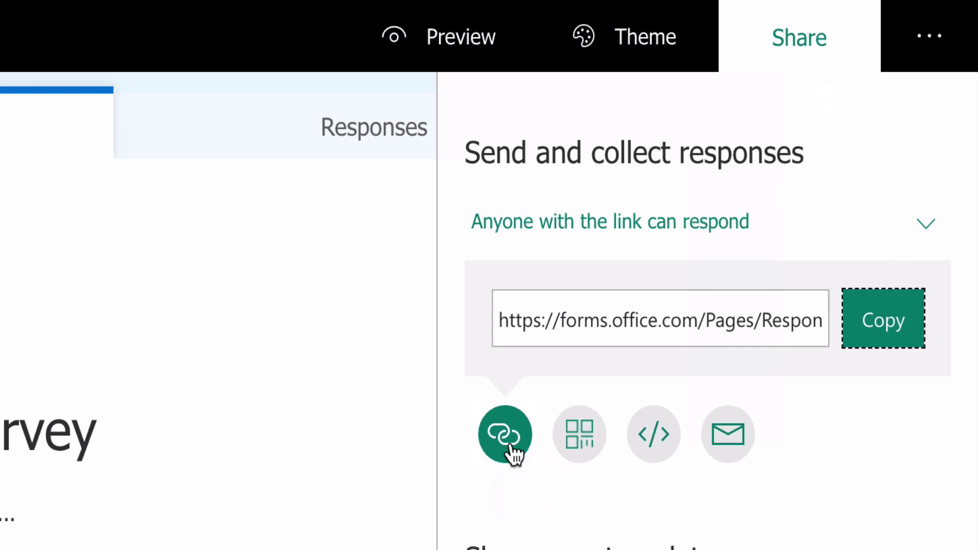
pyautogui.click(580, 439)
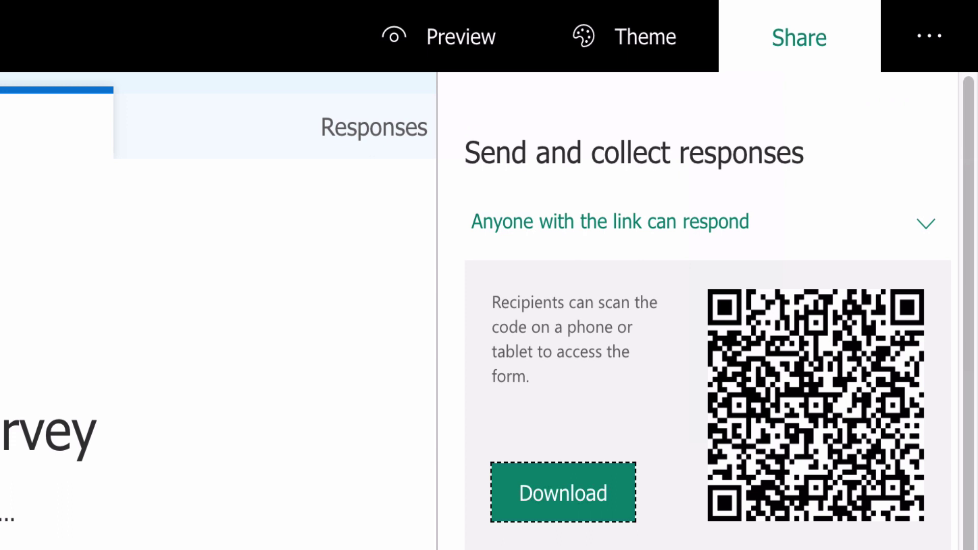
pyautogui.click(654, 485)
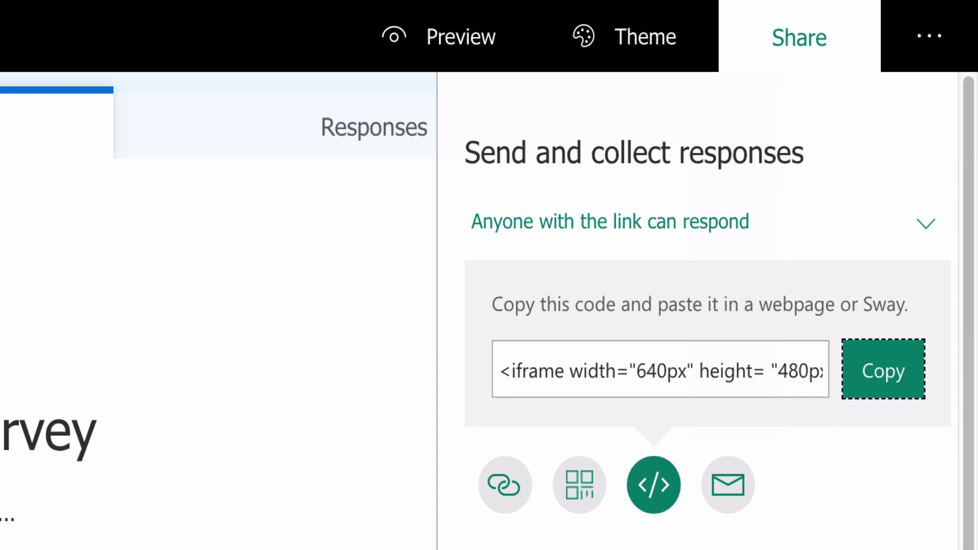
pyautogui.click(728, 484)
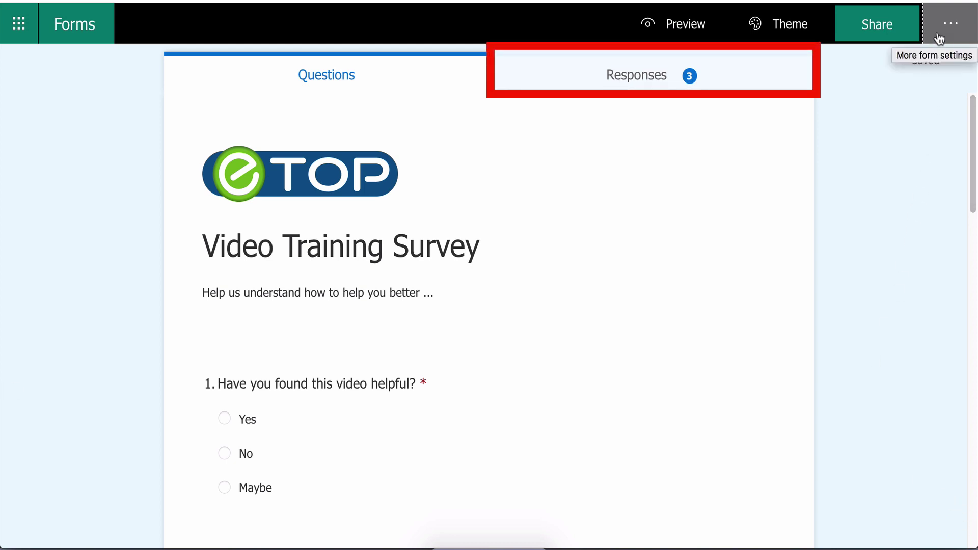
# Review the 3-response summary and per-question charts, then open the individual results.
pyautogui.click(631, 80)
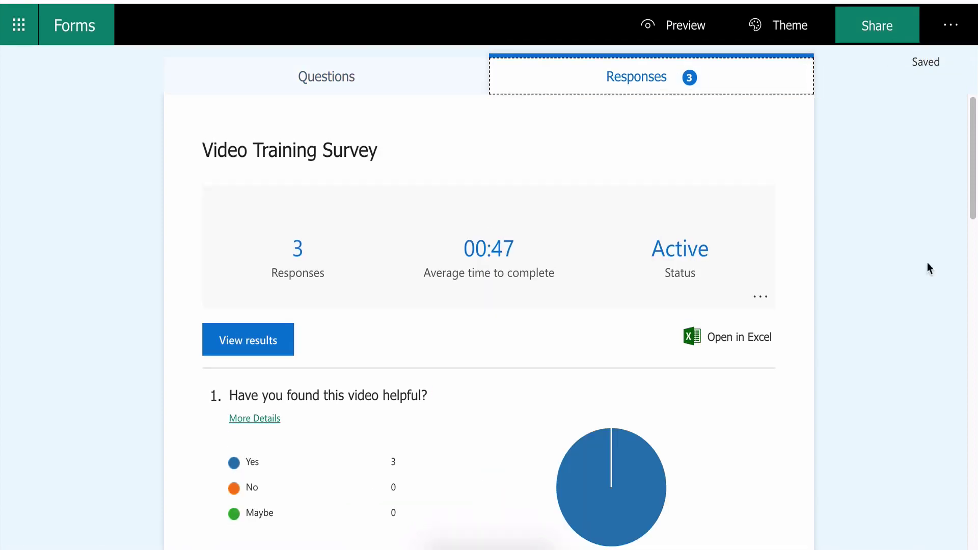
pyautogui.scroll(-3, 927, 262)
pyautogui.scroll(-5, 926, 271)
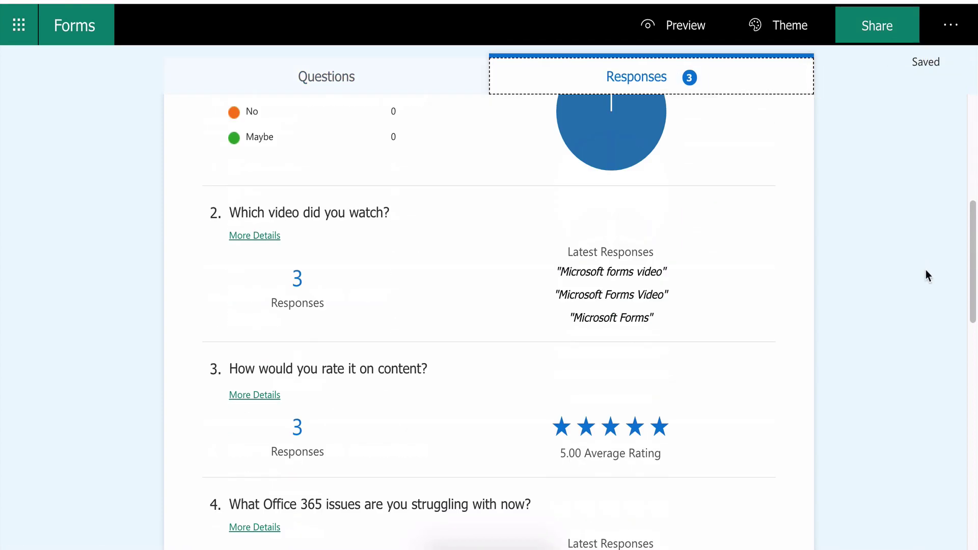
pyautogui.scroll(-12, 926, 275)
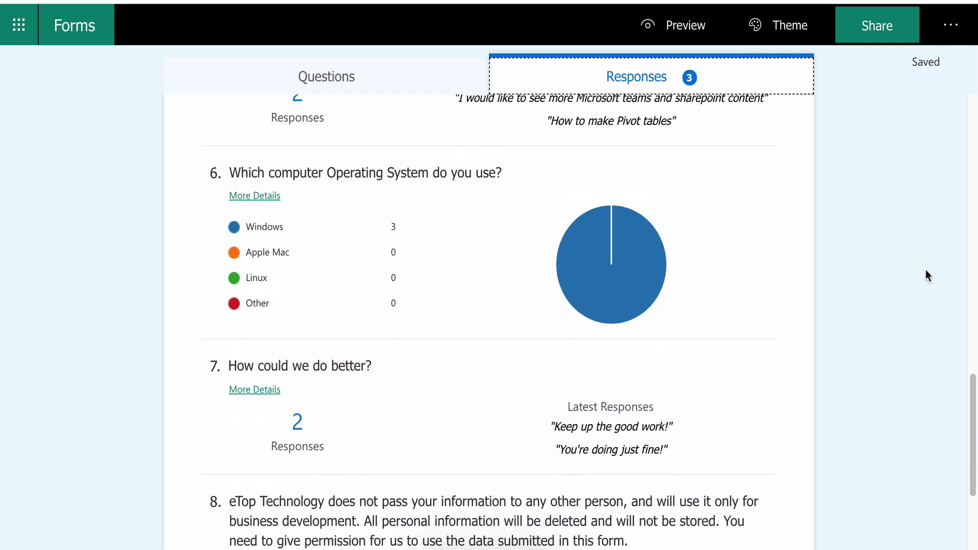
pyautogui.scroll(20, 925, 270)
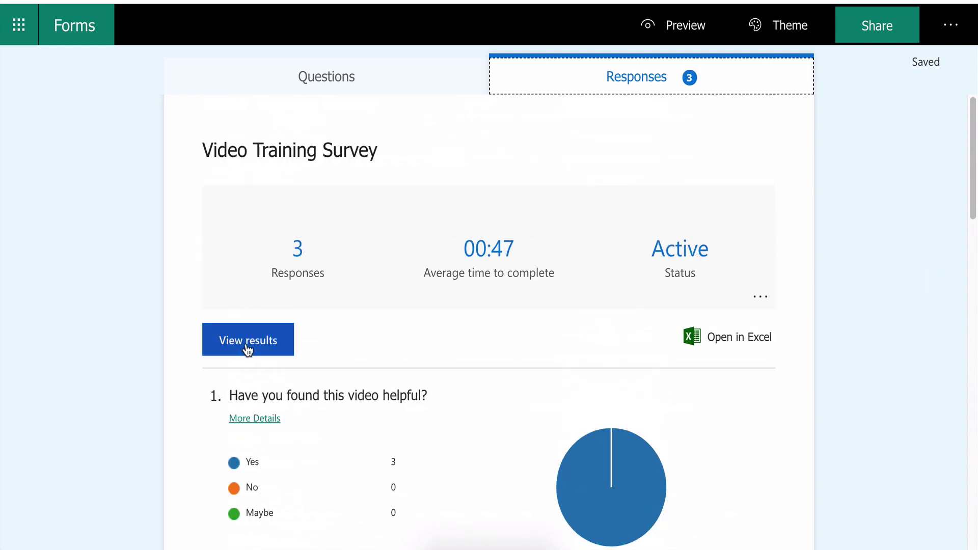
pyautogui.click(244, 345)
# Return to the summary and scroll the phone layout of the survey down to question 8.
pyautogui.click(176, 30)
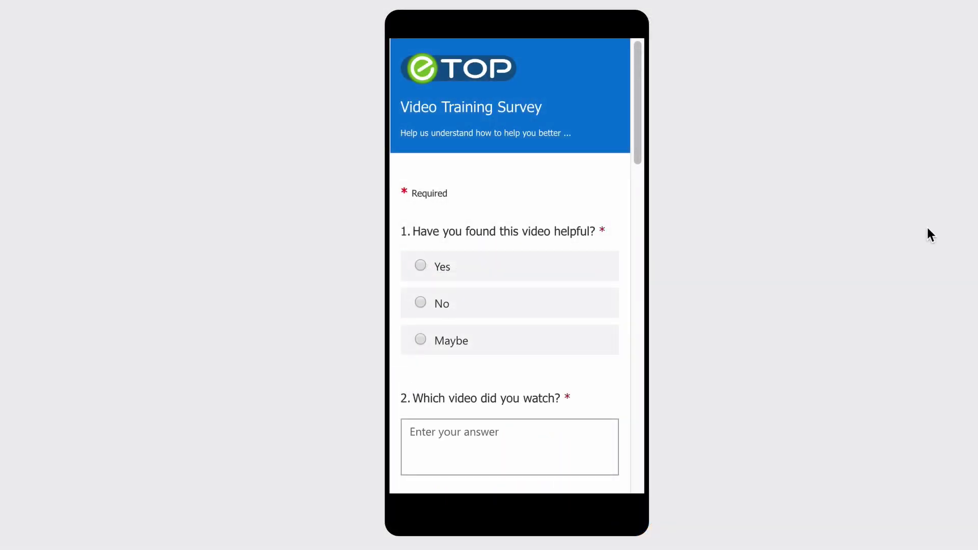
pyautogui.moveTo(634, 154); pyautogui.dragTo(627, 490)
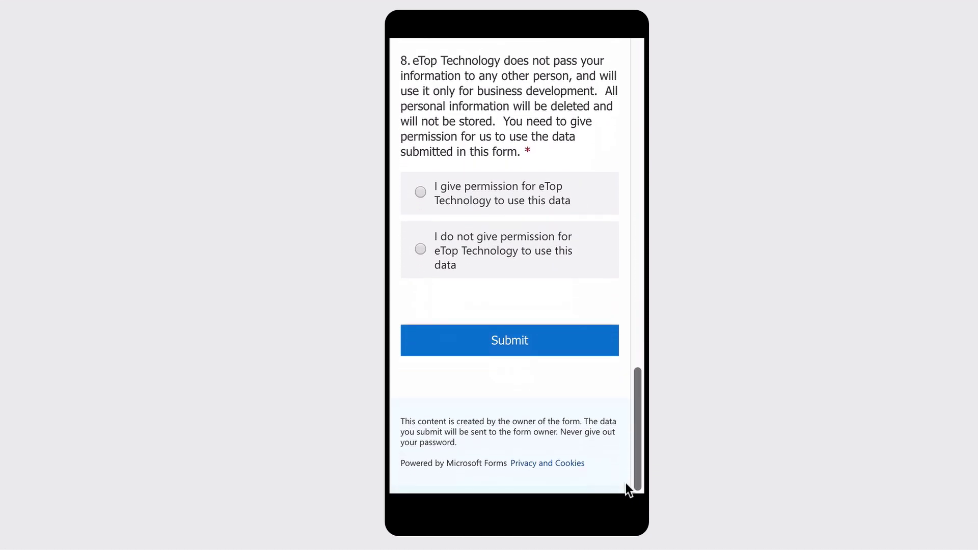